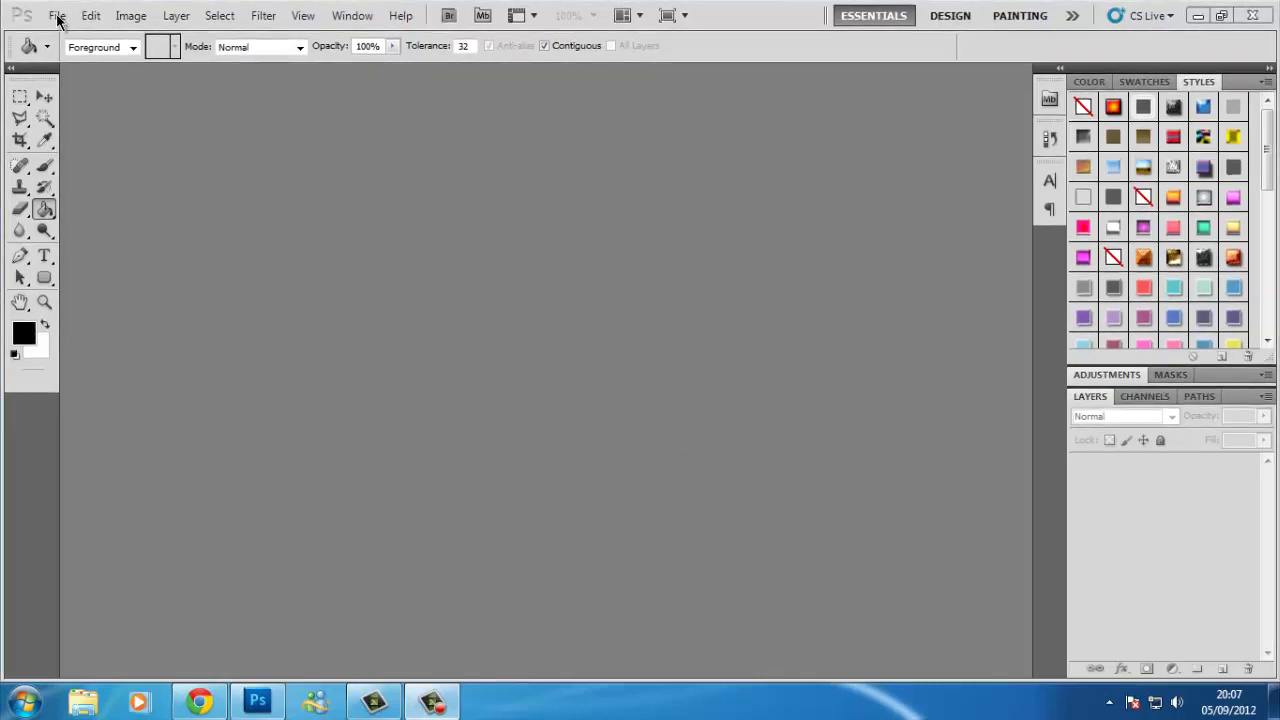
Create a new 1900 × 1200 px, 300 ppi document and select the Gradient Tool.
double_click(589, 243)
text(1900)
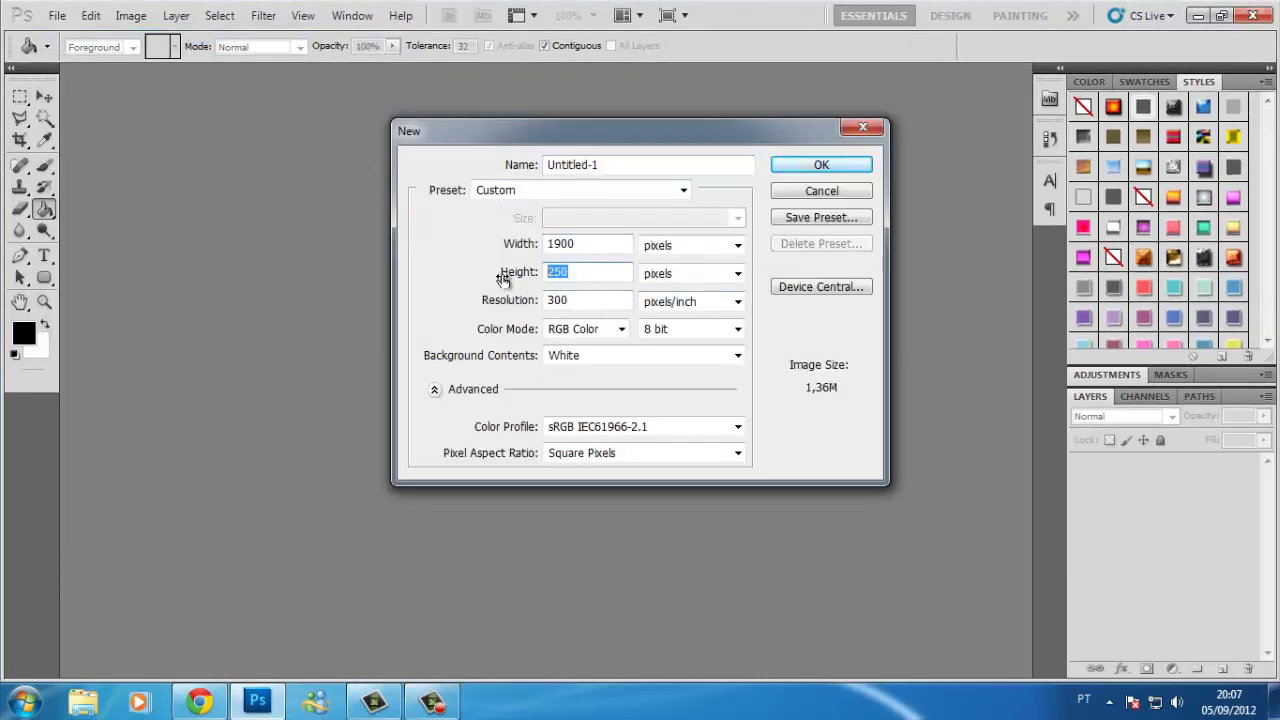
text(1200)
key(Return)
click(57, 15)
click(30, 207)
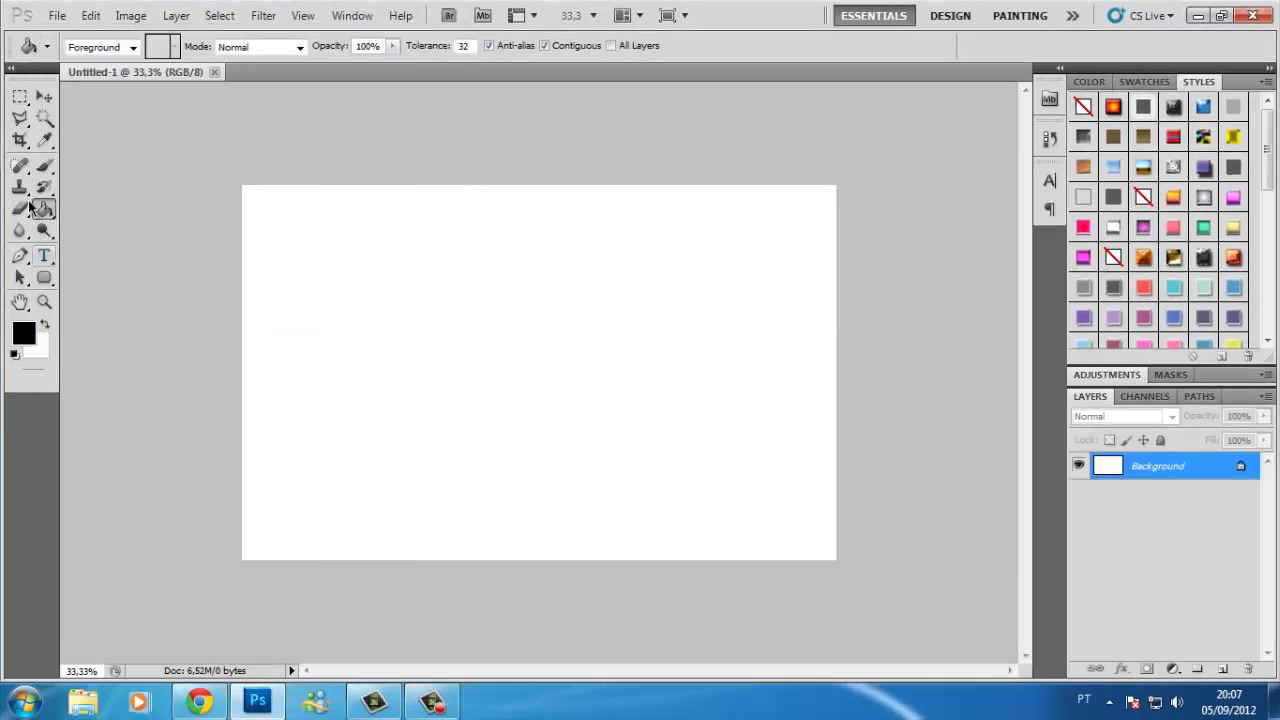
click(120, 207)
Unlock the background as Layer 0, then try a diagonal green preset gradient and undo it.
double_click(1245, 476)
key(Return)
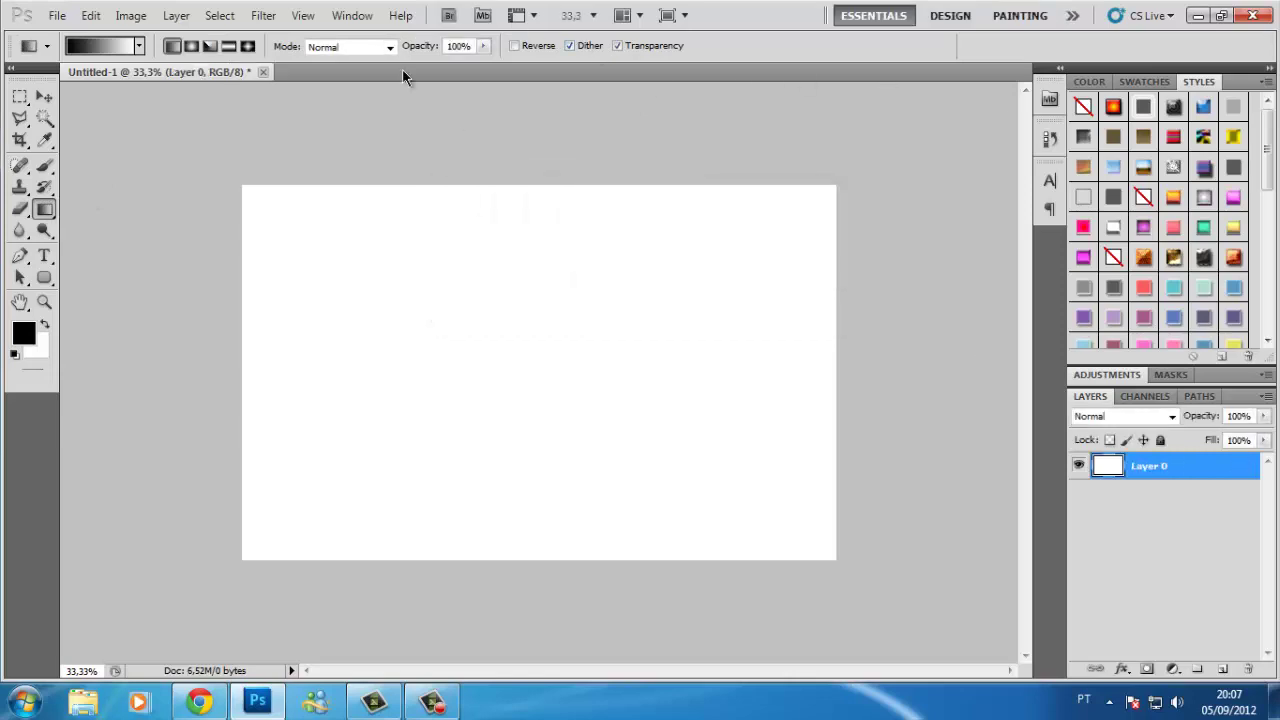
click(139, 46)
scroll(115, 155, down, 2)
scroll(115, 155, down, 2)
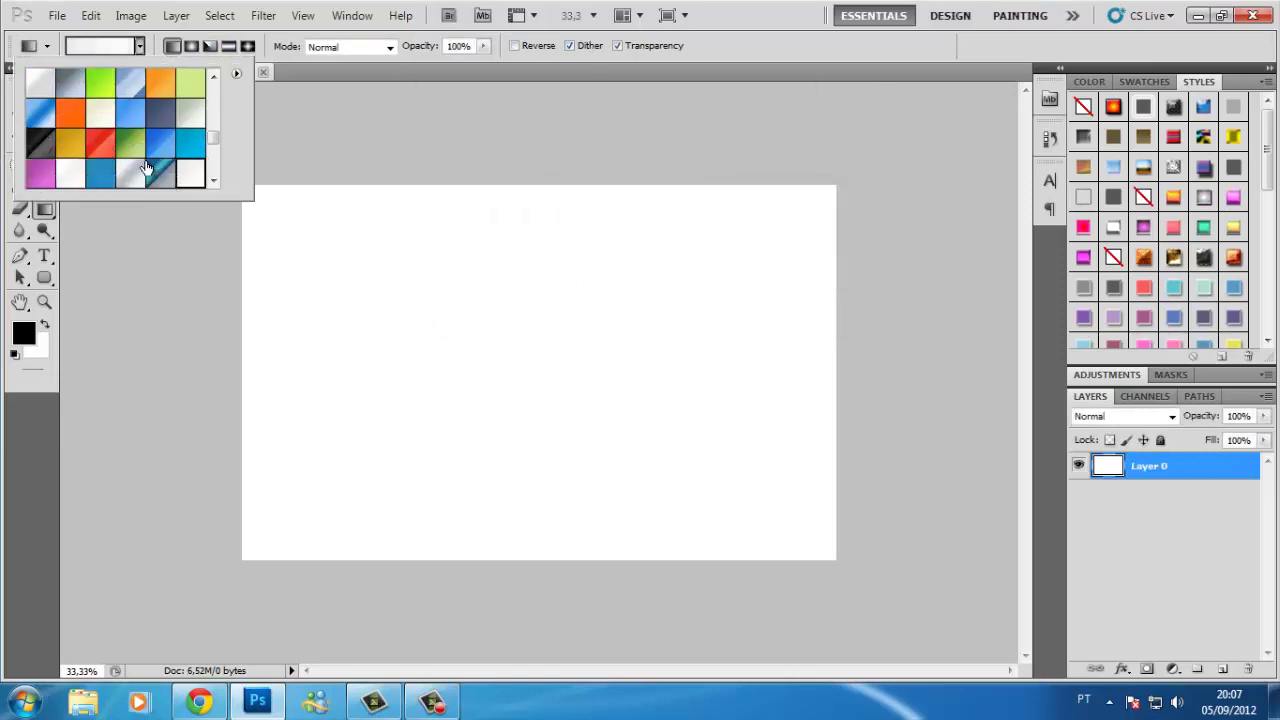
scroll(147, 168, up, 2)
scroll(160, 150, up, 2)
scroll(190, 140, up, 2)
scroll(50, 152, up, 2)
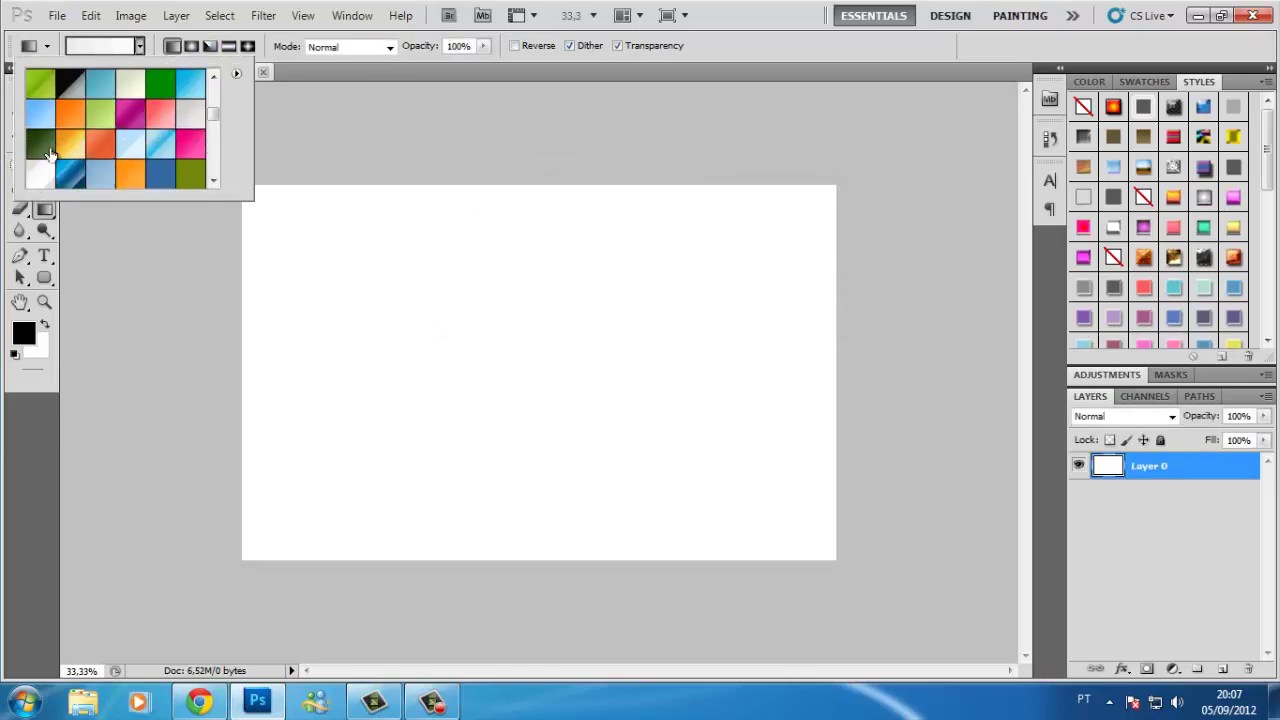
scroll(50, 152, up, 2)
click(40, 85)
drag(257, 194, 808, 540)
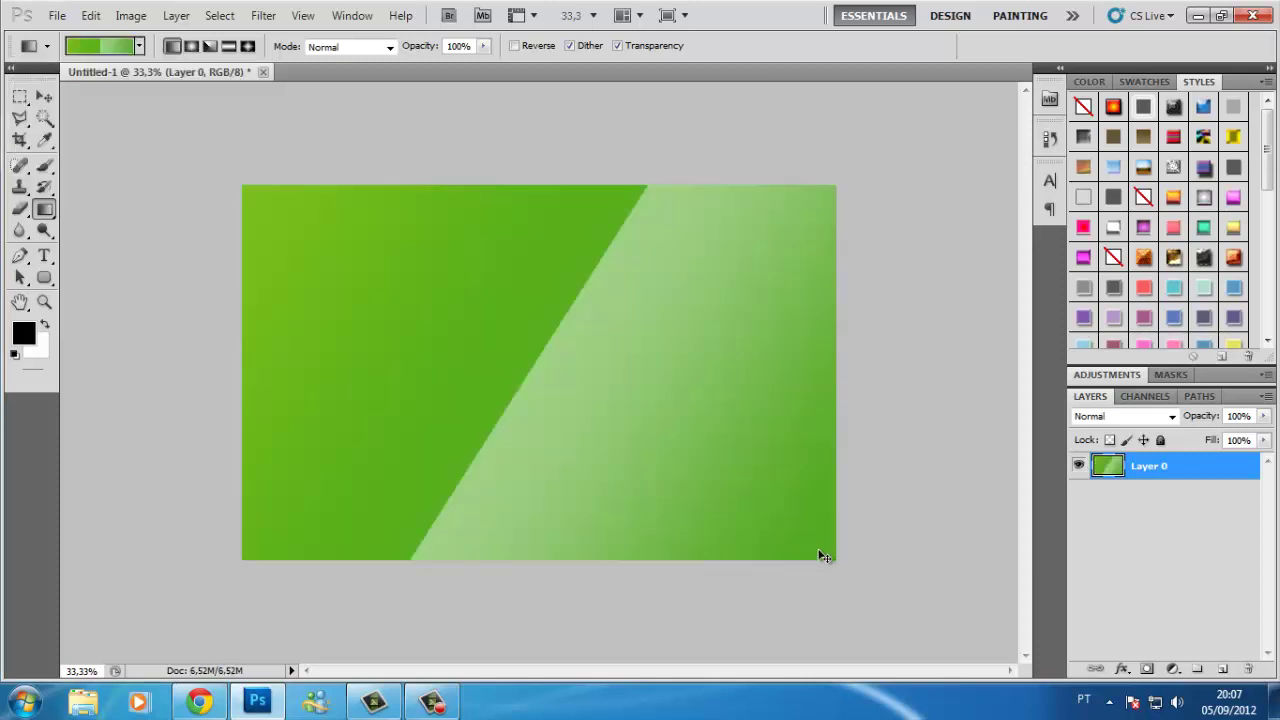
key(ctrl+z)
Switch to angle gradient, append the Special Effects gradients, and try and undo a grey gradient.
click(139, 46)
scroll(218, 119, up, 2)
click(209, 46)
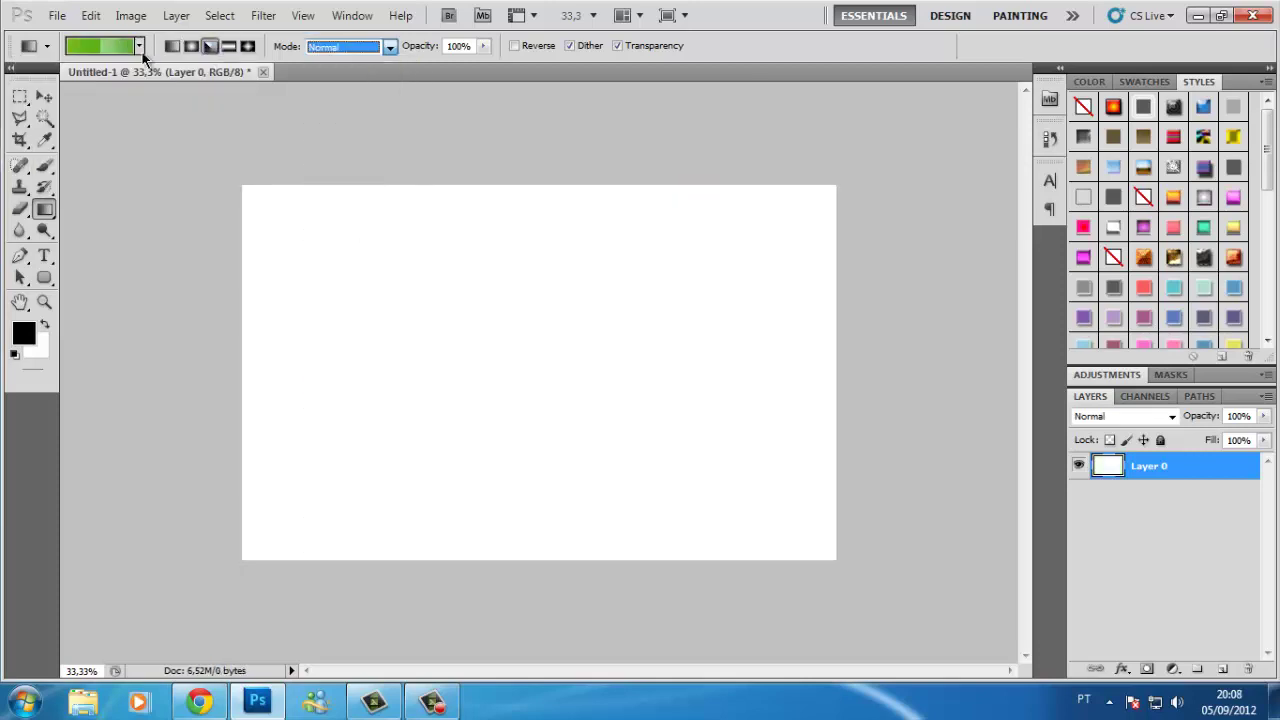
click(139, 46)
click(236, 73)
click(328, 494)
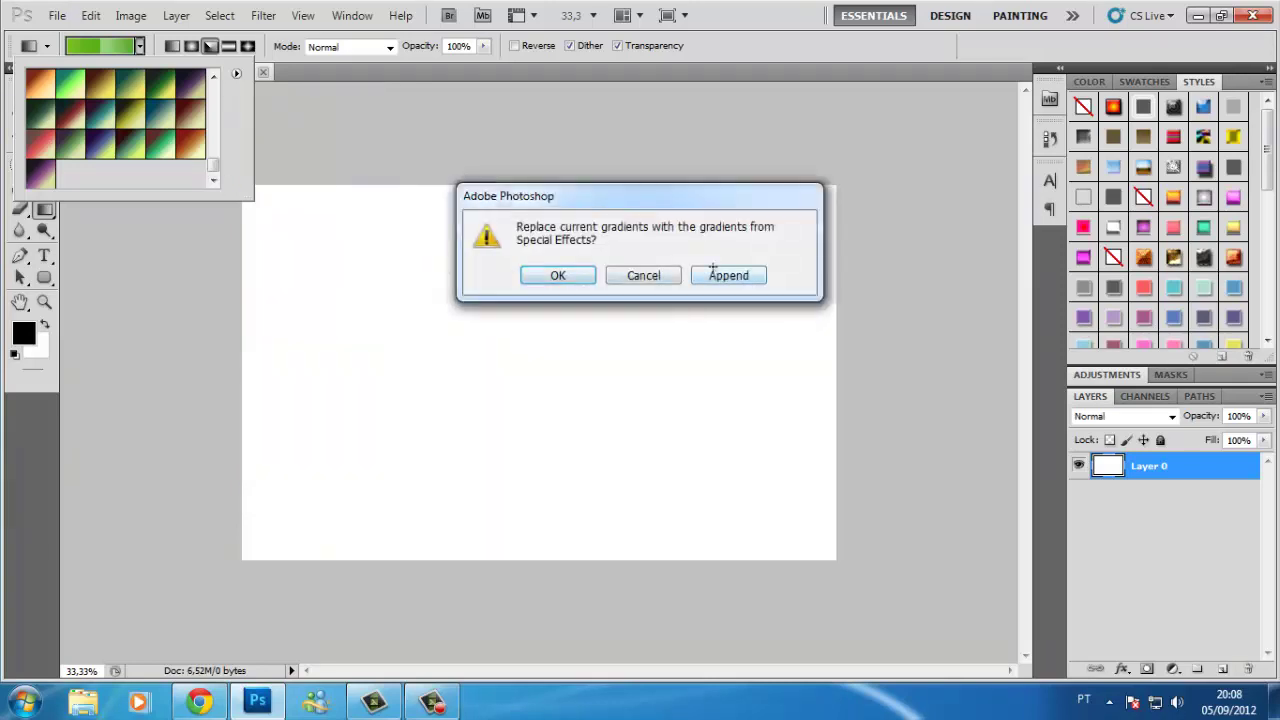
click(729, 274)
click(236, 73)
click(218, 168)
scroll(218, 168, down, 2)
click(100, 172)
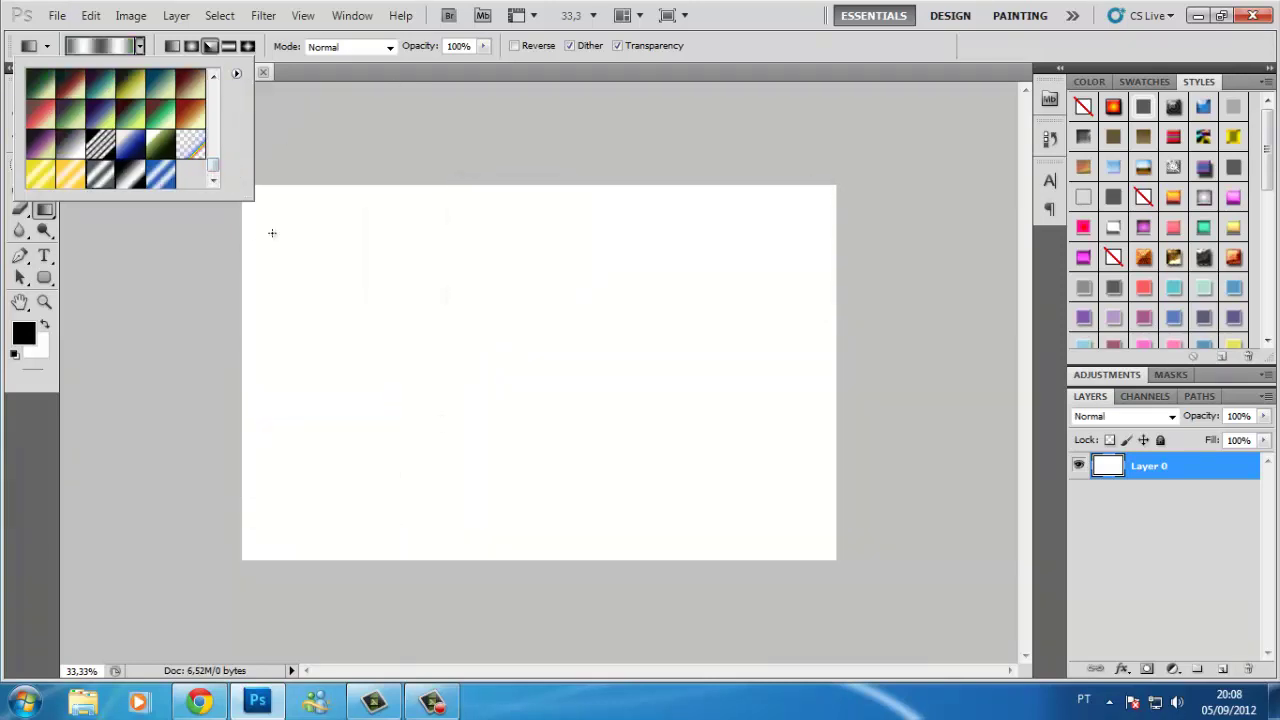
drag(251, 200, 663, 380)
key(ctrl+z)
Load two more gradient sets into the gradient list, then close it.
click(139, 46)
click(236, 73)
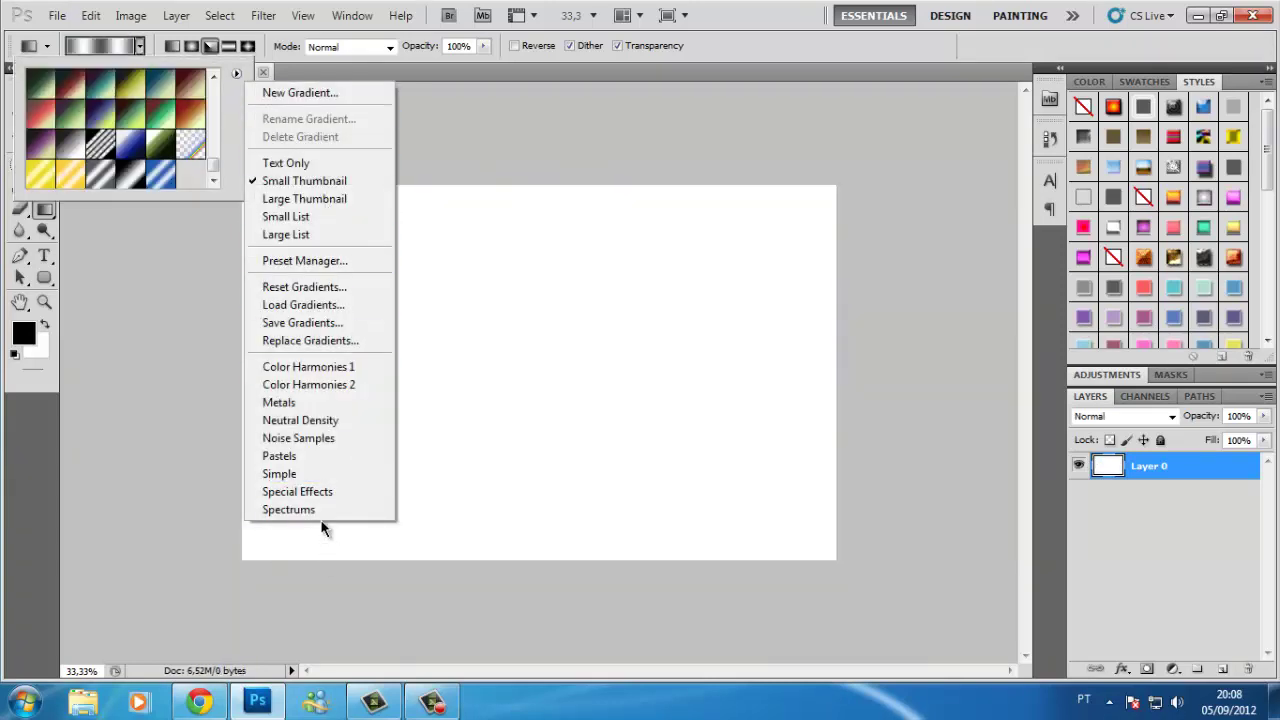
click(288, 509)
key(Return)
click(236, 73)
click(308, 384)
key(Return)
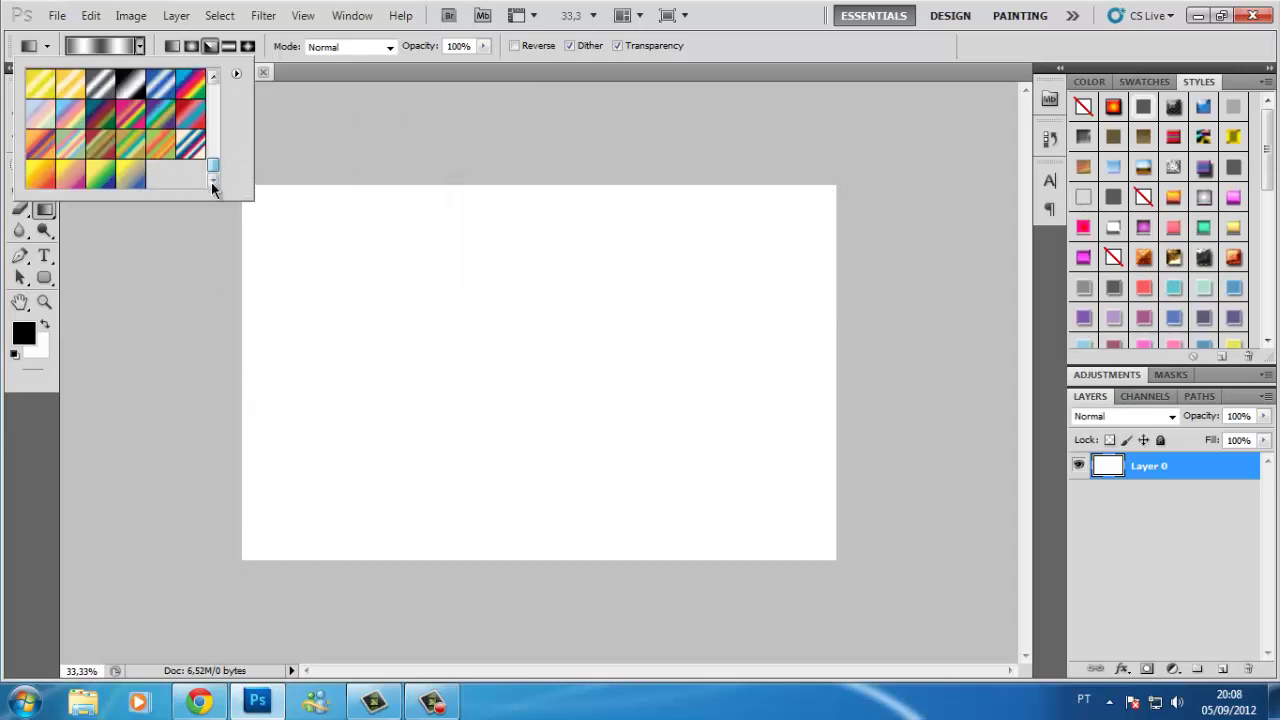
click(236, 73)
click(1174, 167)
Try several style presets on Layer 0, settling on the dark green bevelled frame Style 6.
click(1154, 258)
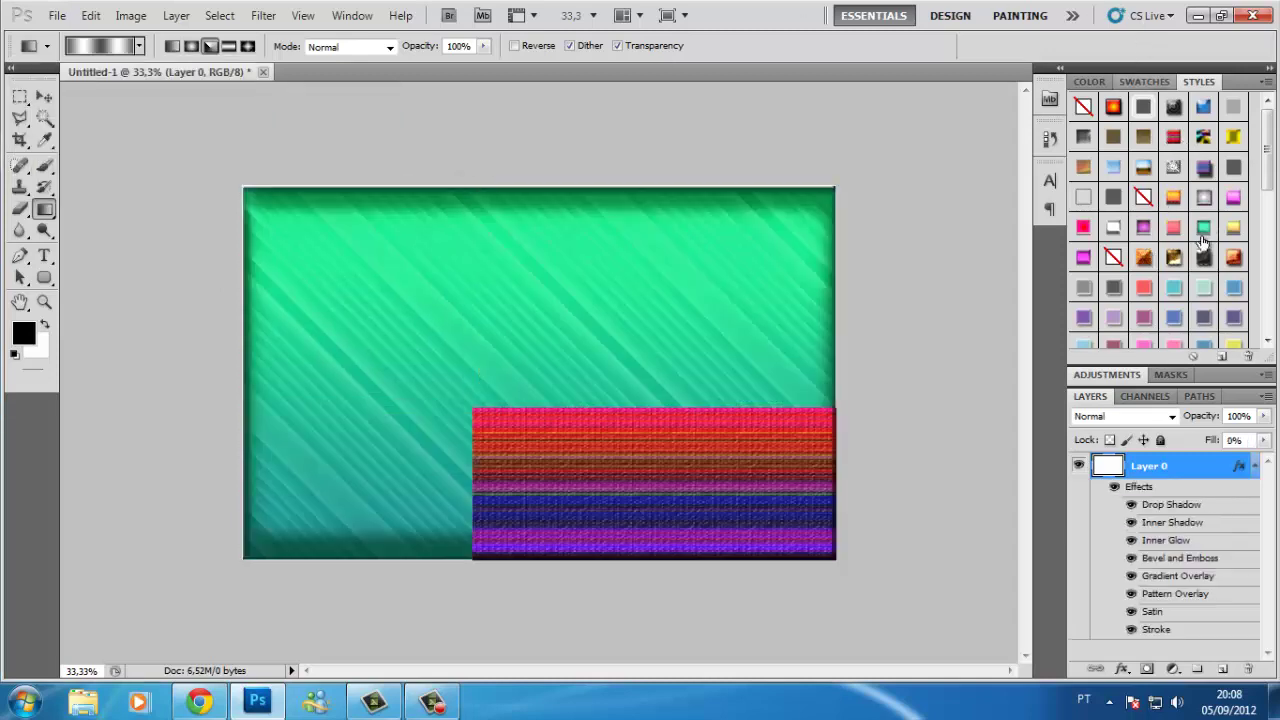
scroll(1160, 220, down, 3)
click(1143, 257)
scroll(1150, 250, down, 2)
click(1115, 258)
click(1083, 317)
click(1174, 137)
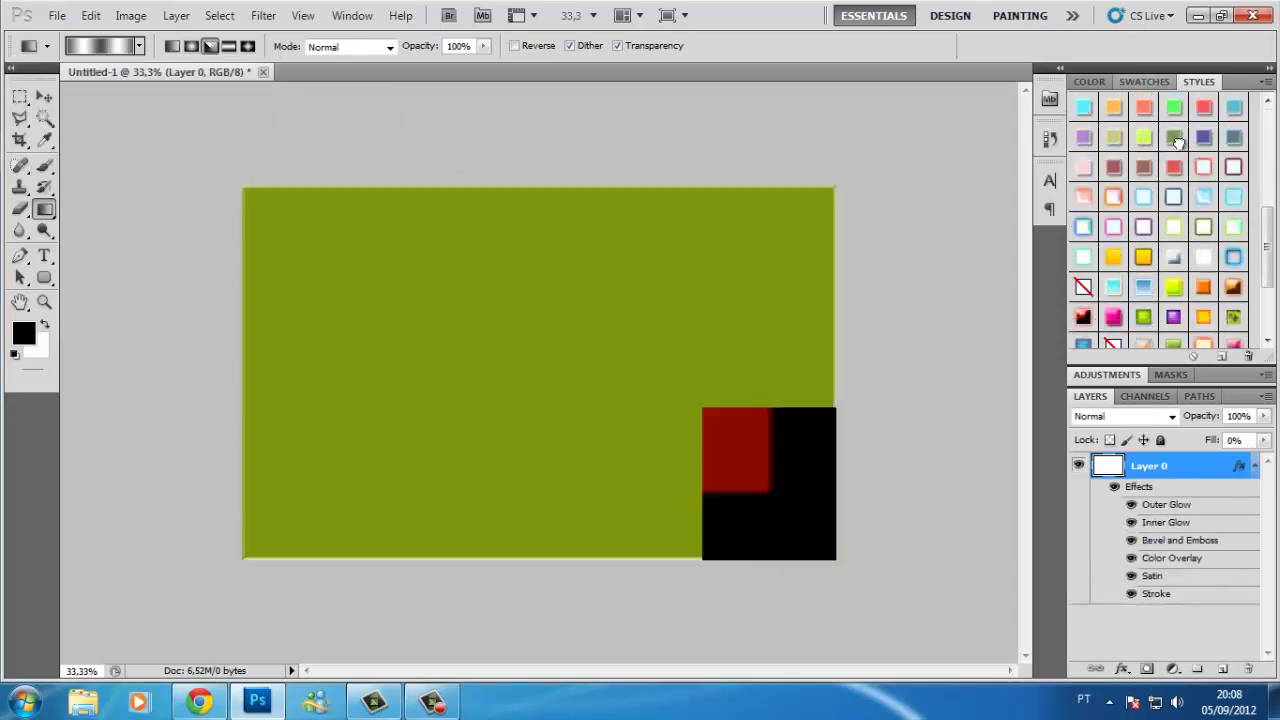
scroll(1190, 250, down, 1)
scroll(1200, 320, down, 2)
click(1202, 322)
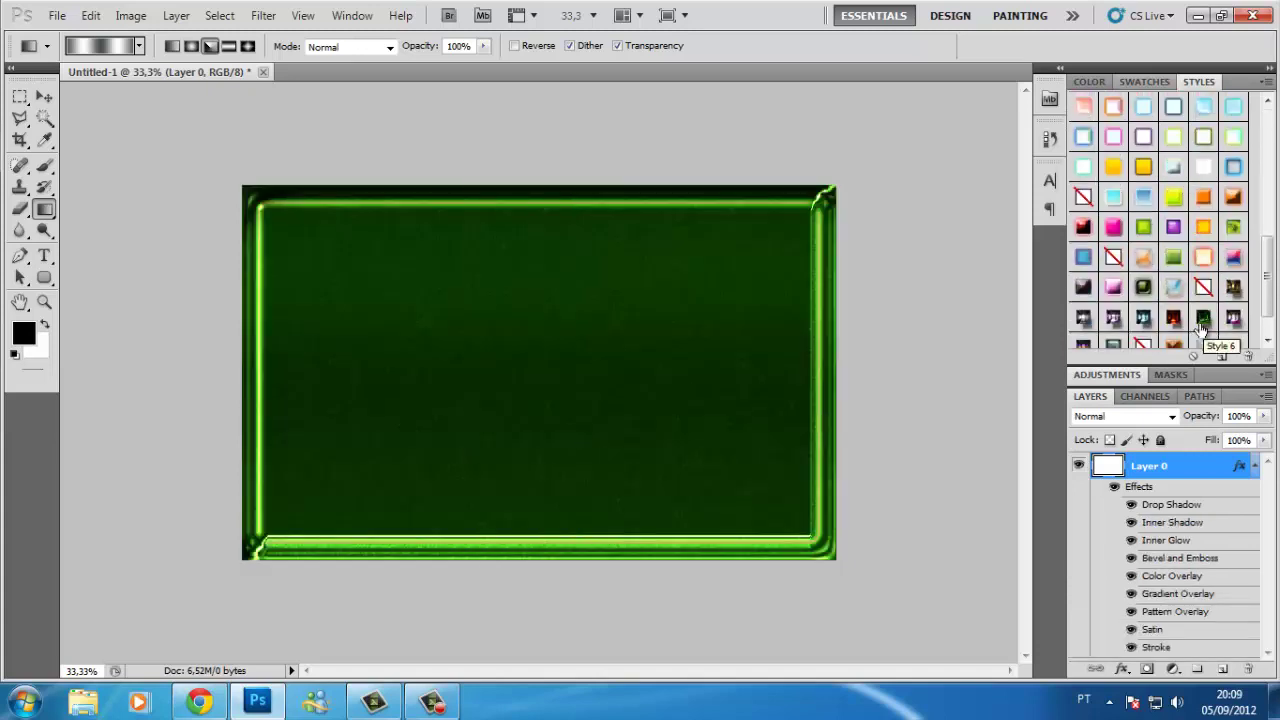
Collapse and re-expand Layer 0's effects list, then open and dismiss the File menu.
click(1254, 466)
click(1254, 466)
click(57, 15)
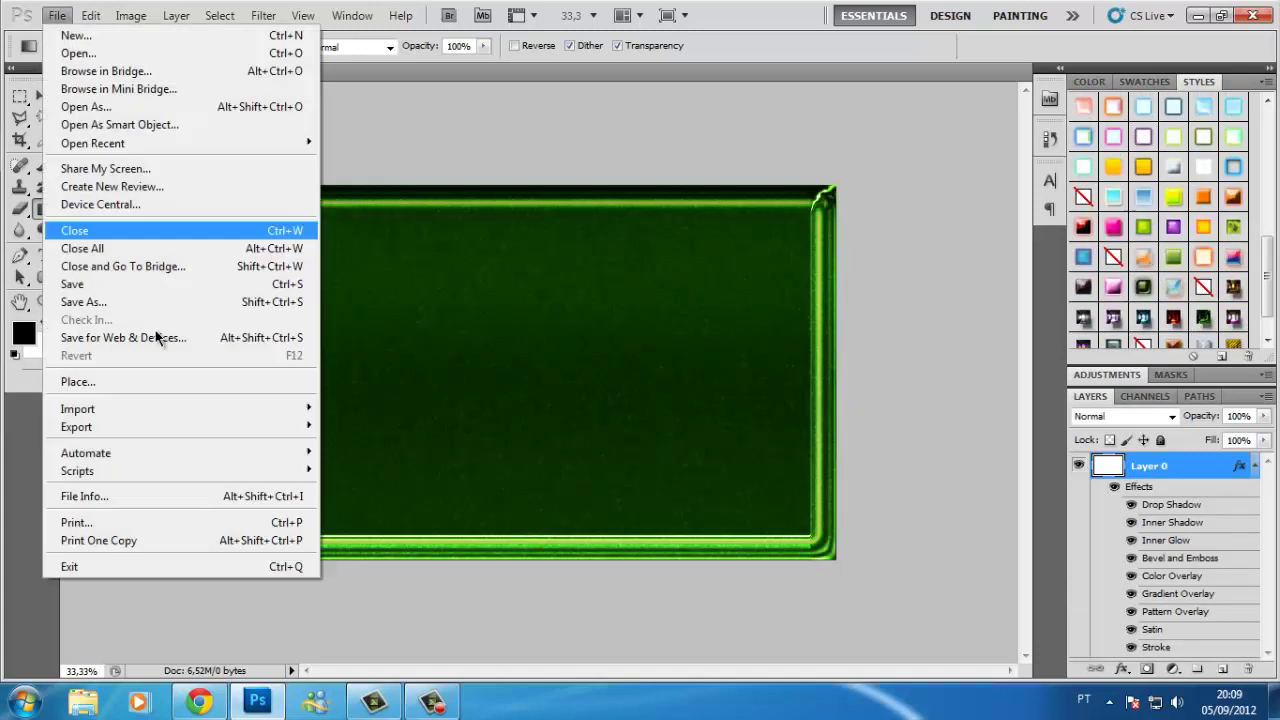
key(Escape)
Place Explosion-Texture-2 from the Imagens library's Outros folder.
click(718, 127)
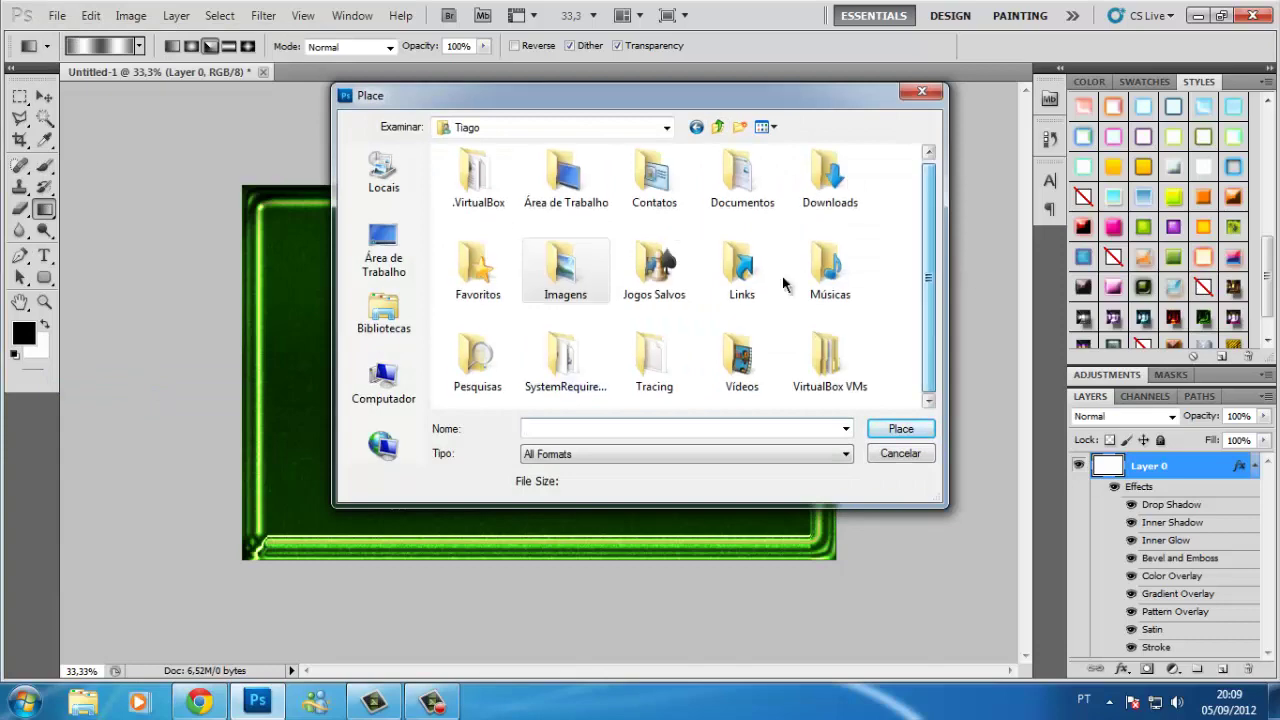
click(384, 320)
double_click(566, 238)
double_click(677, 196)
drag(926, 165, 929, 262)
double_click(599, 338)
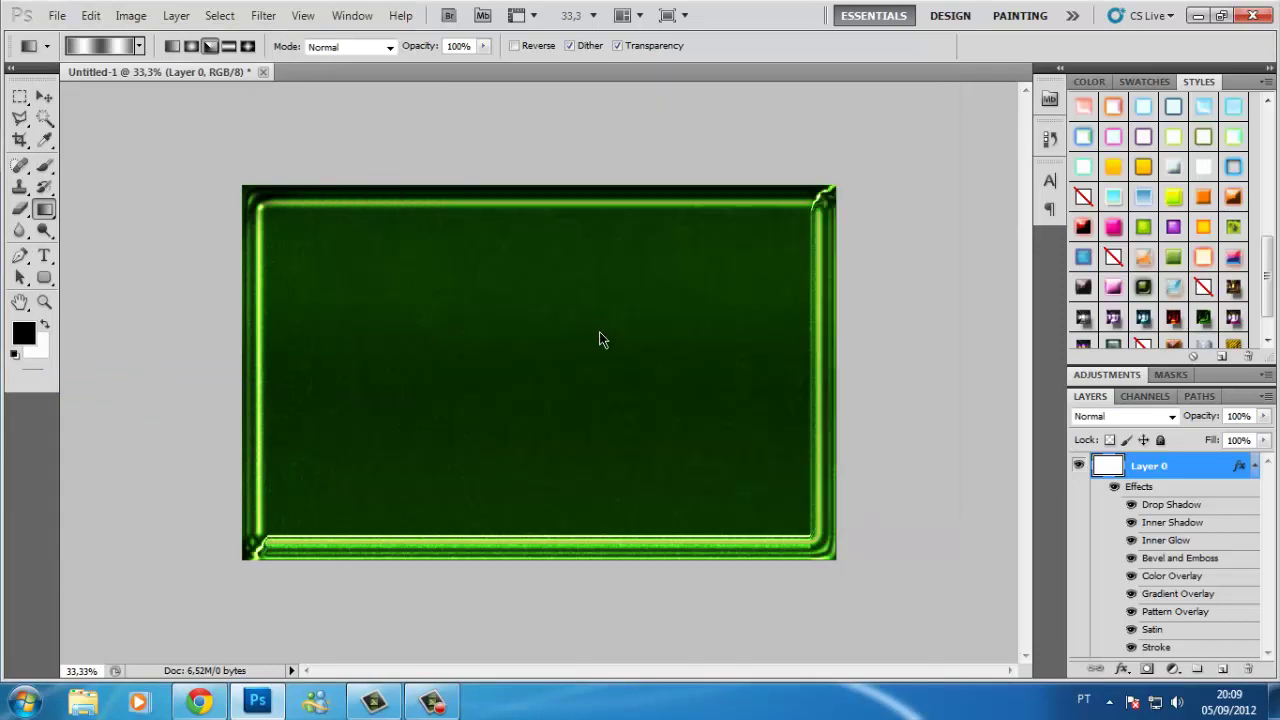
Stretch the explosion texture to cover the canvas and blend it in Soft Light.
drag(509, 315, 452, 315)
drag(728, 557, 837, 614)
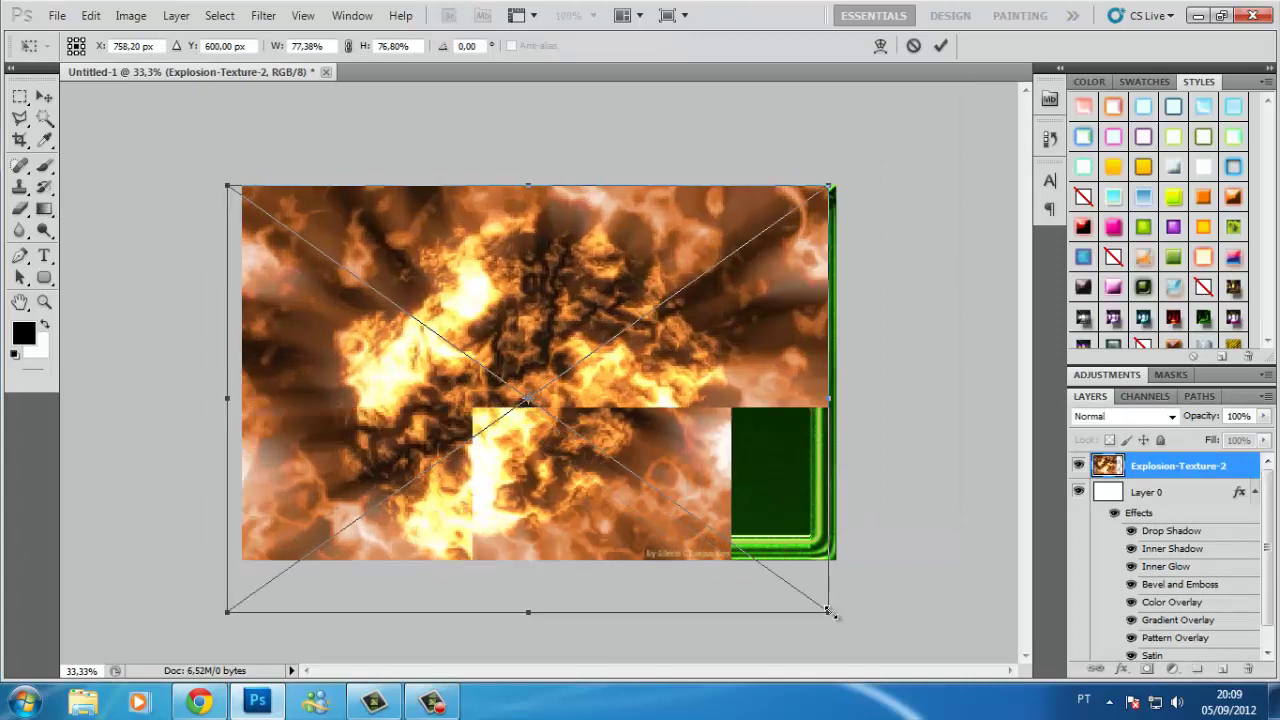
key(Return)
click(1125, 416)
click(1110, 200)
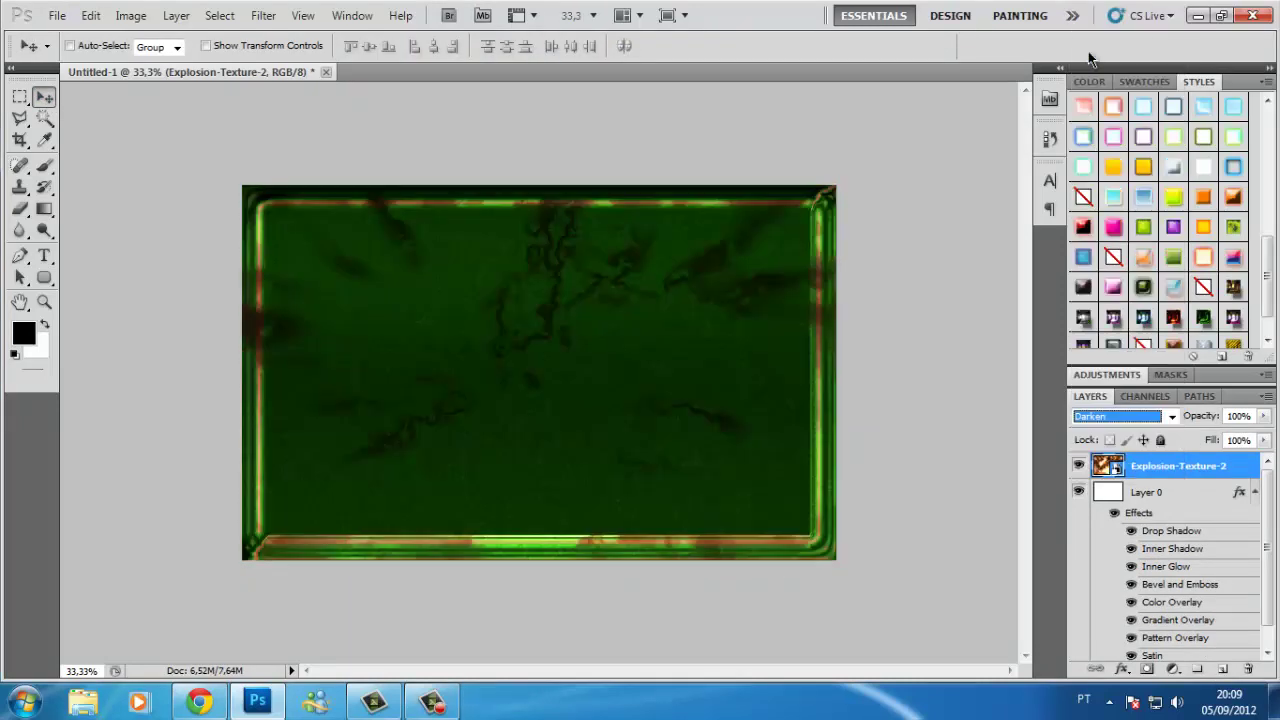
key(Down)
key(Down)
key(Down)
Place the MsChif17_cutout_by_Crank figure, scale it down, and nudge it to the centre.
click(57, 15)
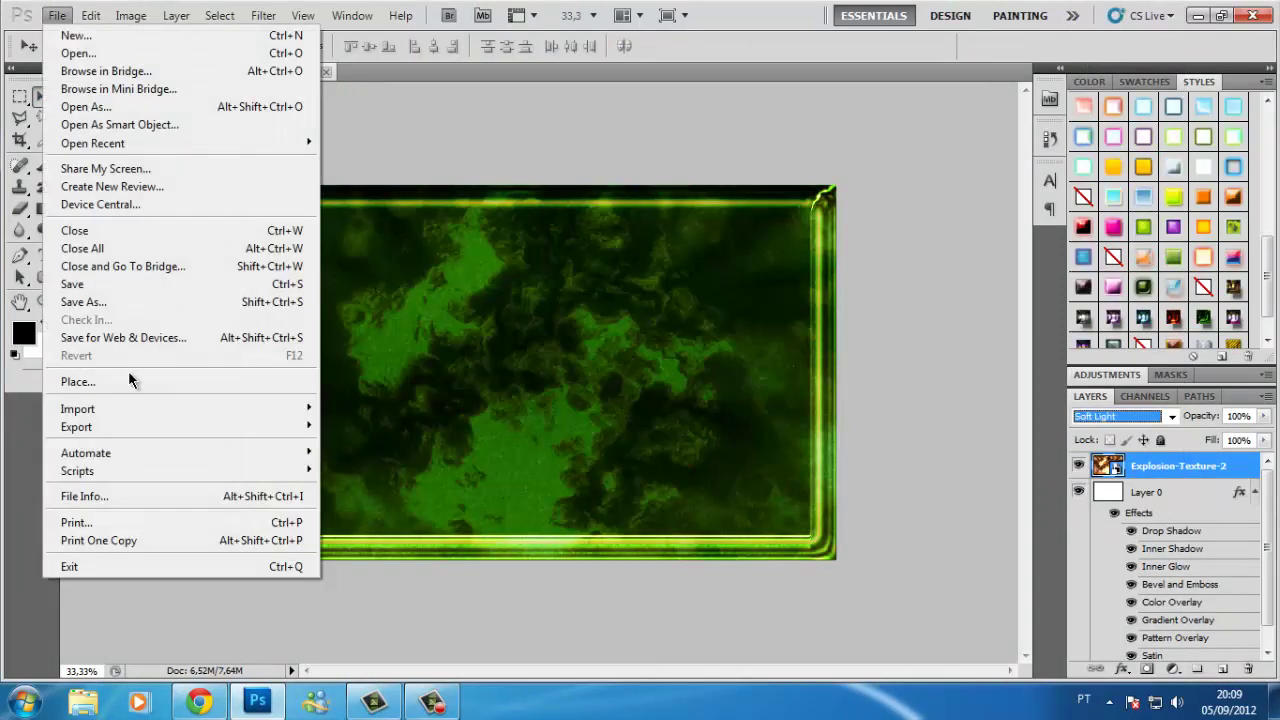
click(128, 377)
drag(929, 160, 934, 300)
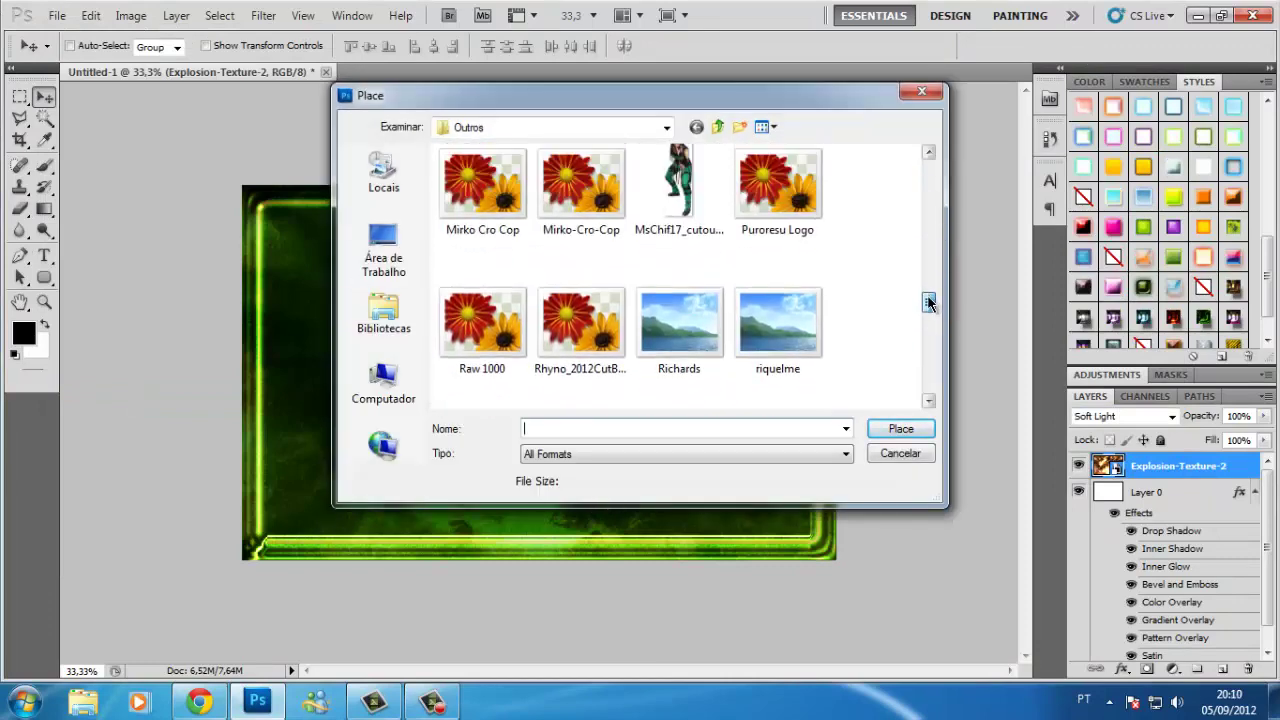
double_click(679, 200)
drag(616, 651, 620, 629)
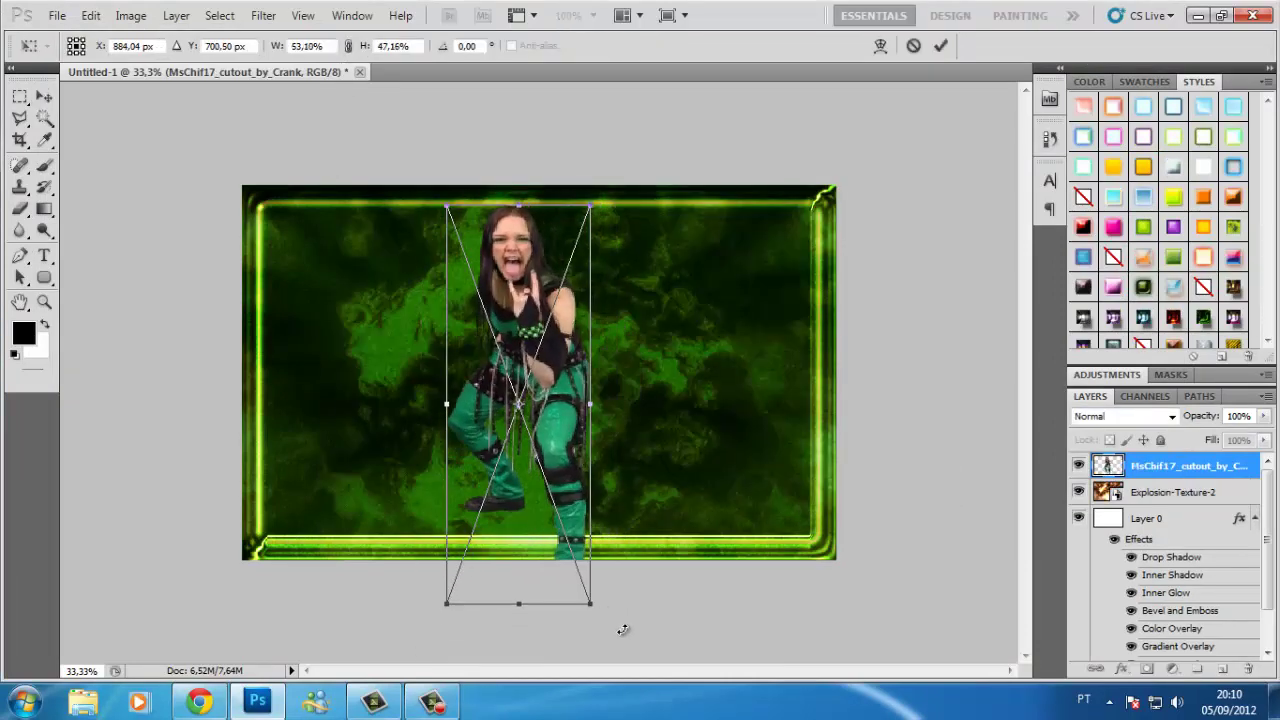
key(Return)
drag(510, 296, 524, 308)
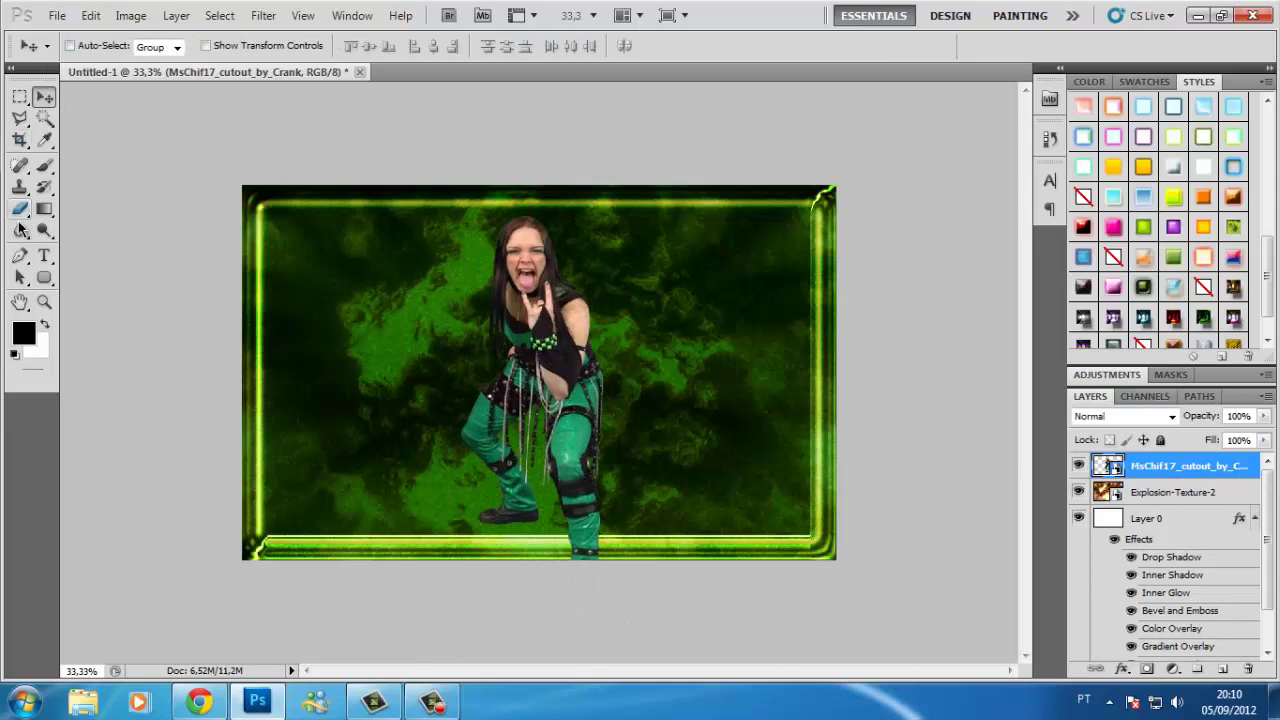
key(l)
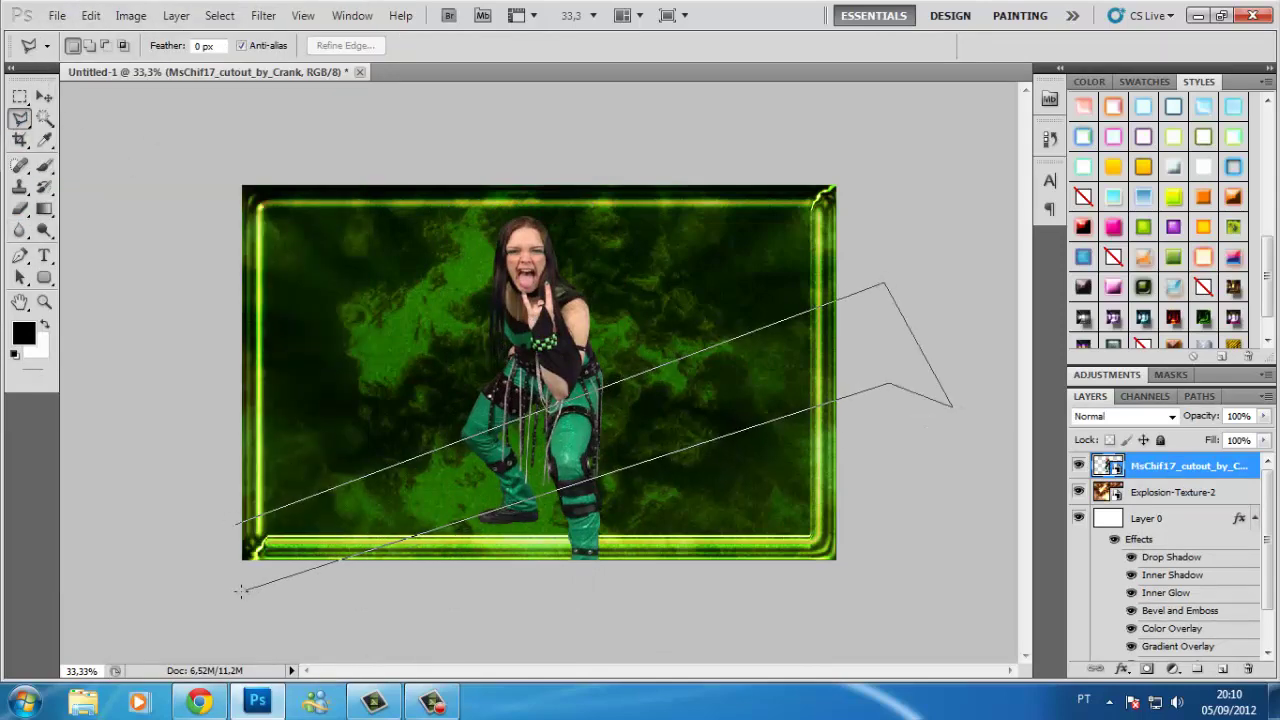
Paint a black diagonal band on a new Layer 1 with a large hard brush, then deselect.
key(b)
key(ctrl+shift+alt+n)
right_click(486, 309)
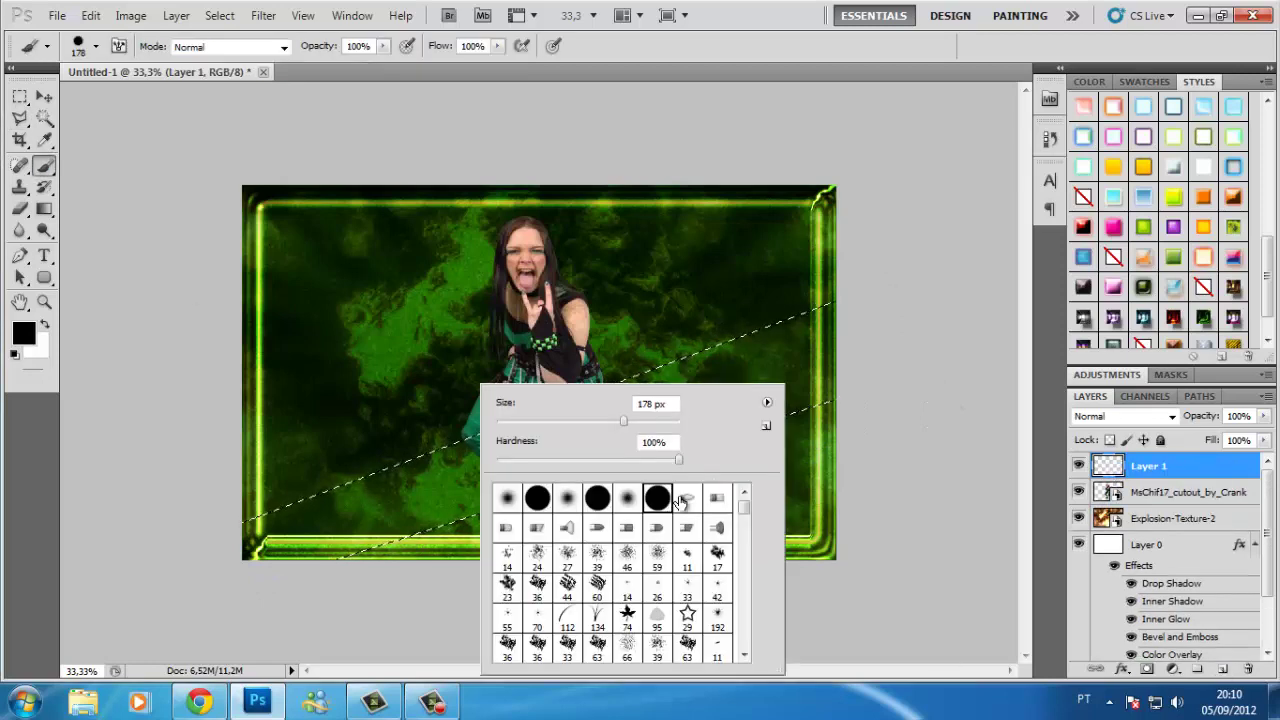
drag(250, 540, 731, 360)
key(l)
right_click(614, 412)
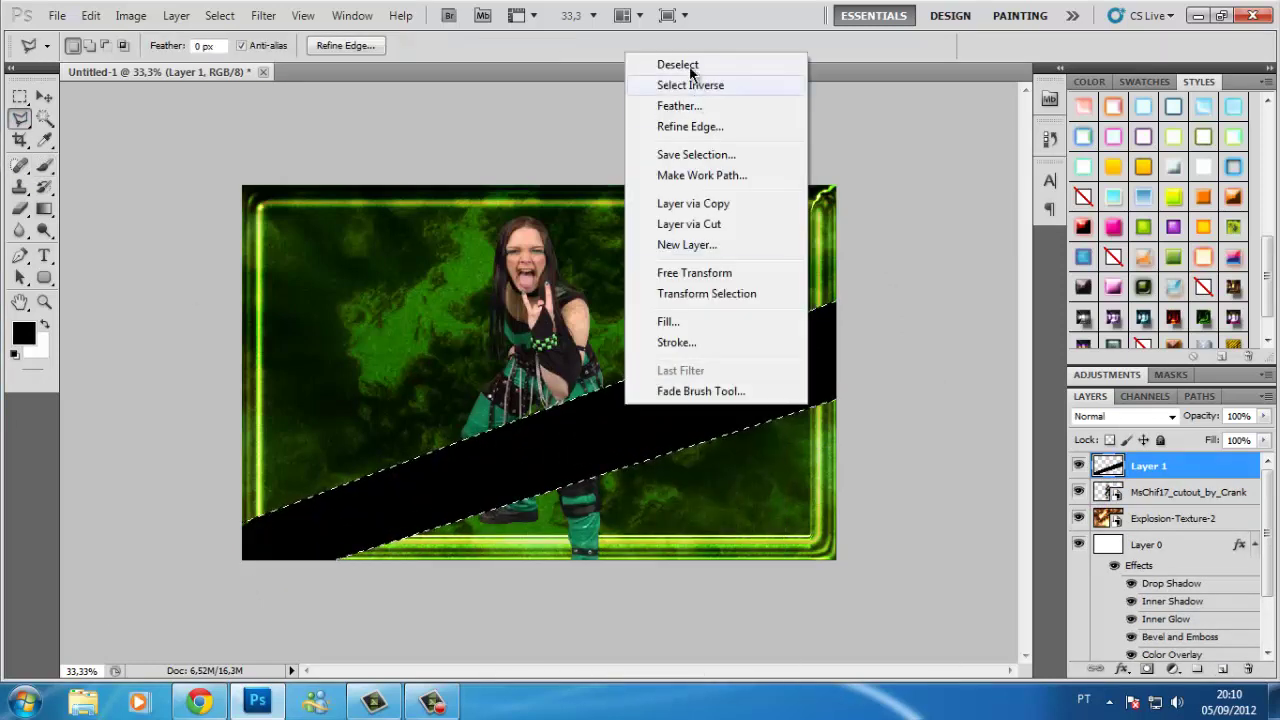
click(689, 69)
key(e)
click(1180, 492)
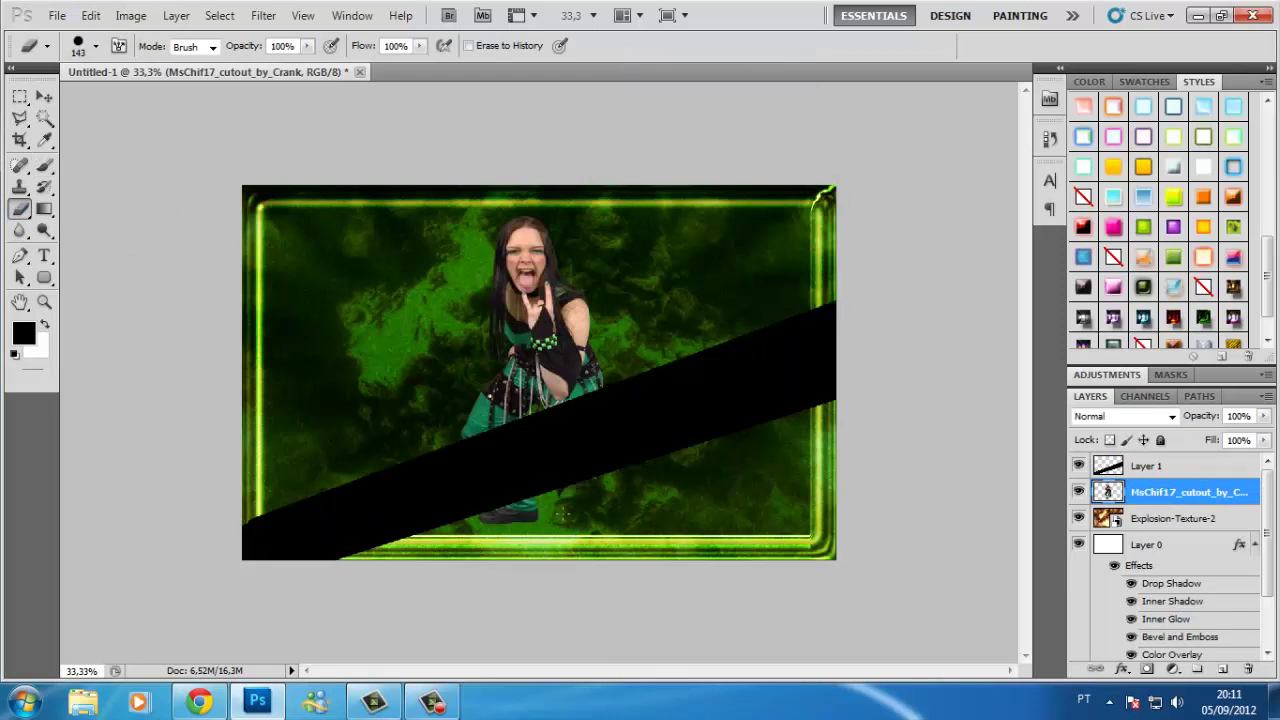
Give the Layer 1 band a glowing green preset style and Lighten blend mode.
click(1146, 466)
click(1203, 317)
click(1143, 287)
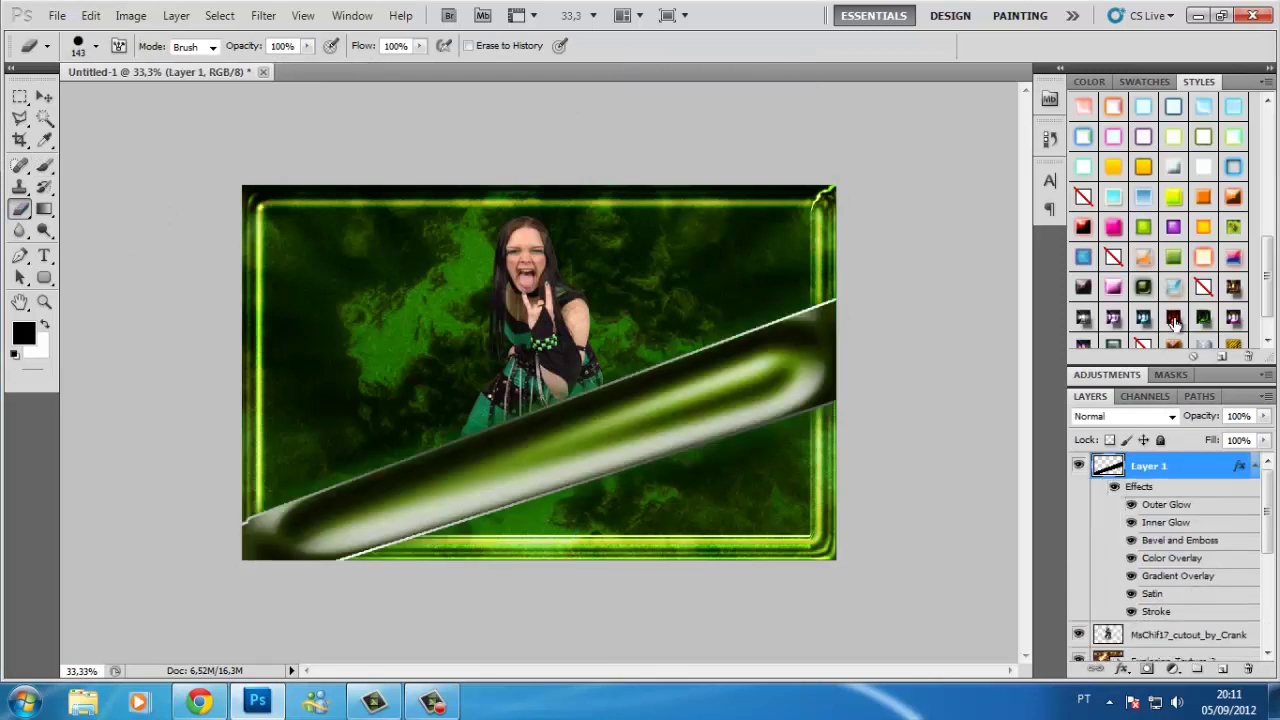
click(1203, 317)
click(1120, 416)
click(1100, 98)
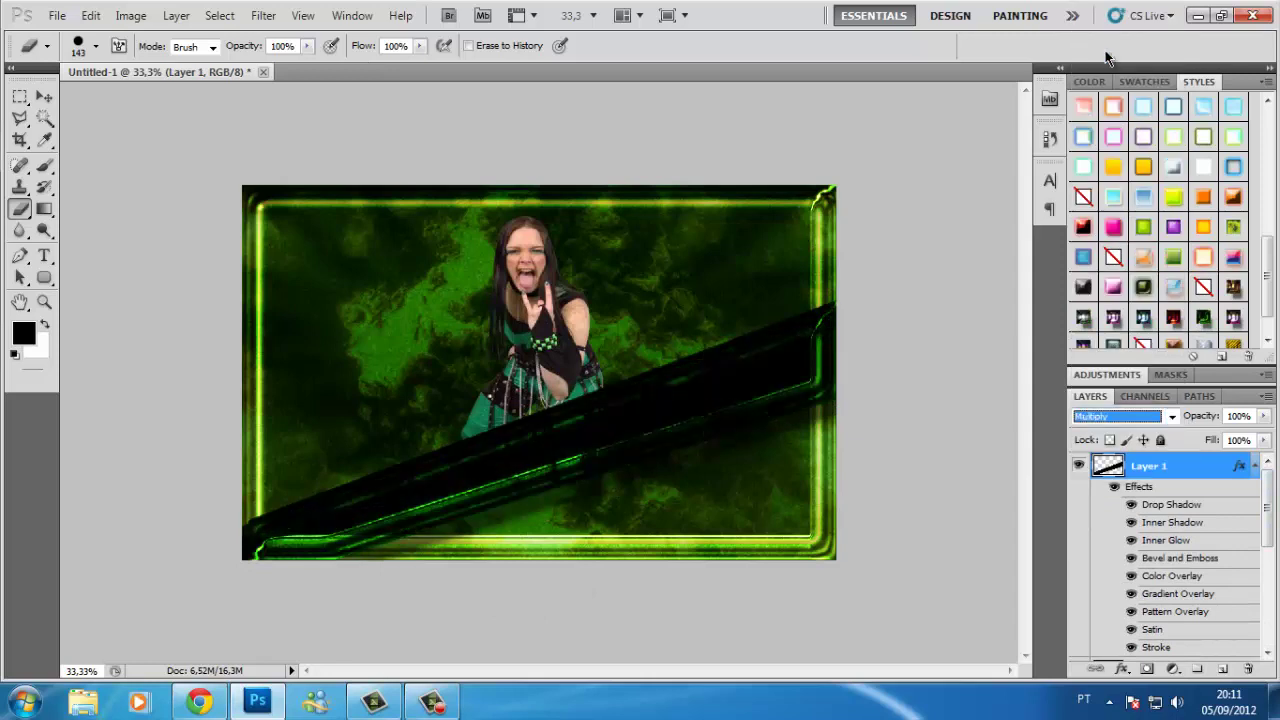
key(Down)
key(Down)
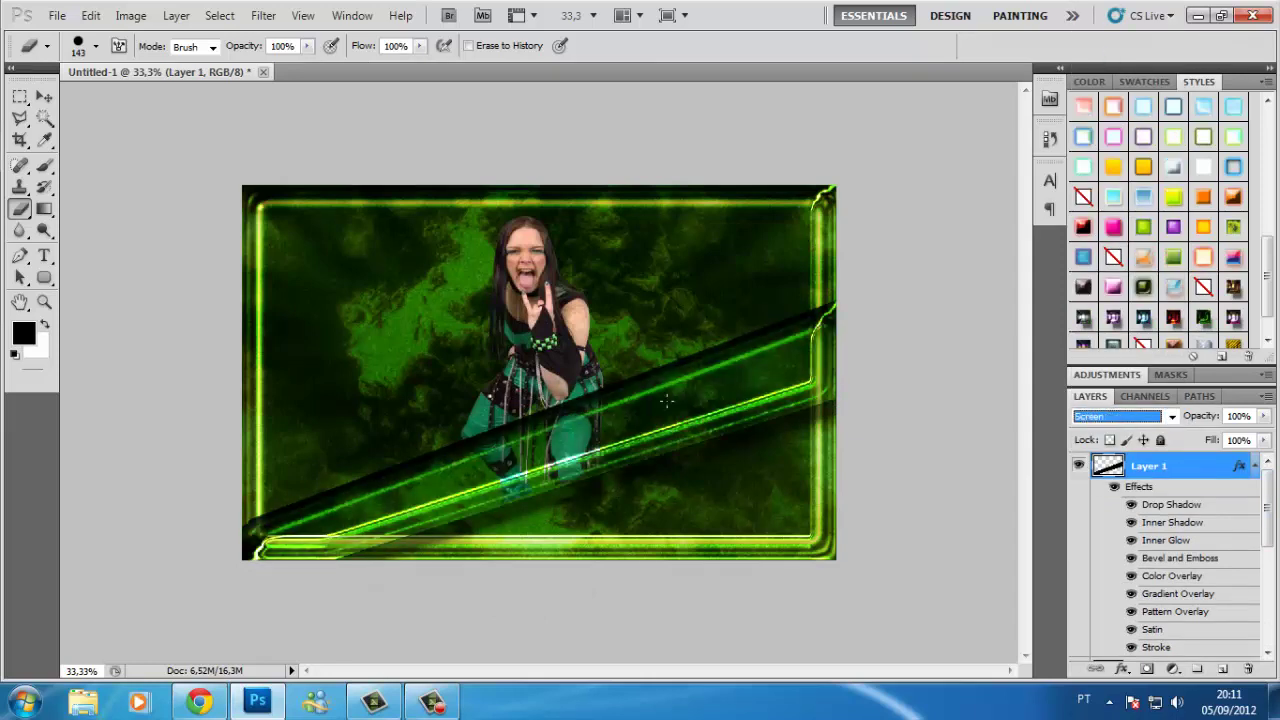
key(Up)
key(Return)
Free-transform the band to stretch its bottom edge slightly taller.
key(alt+bracketleft)
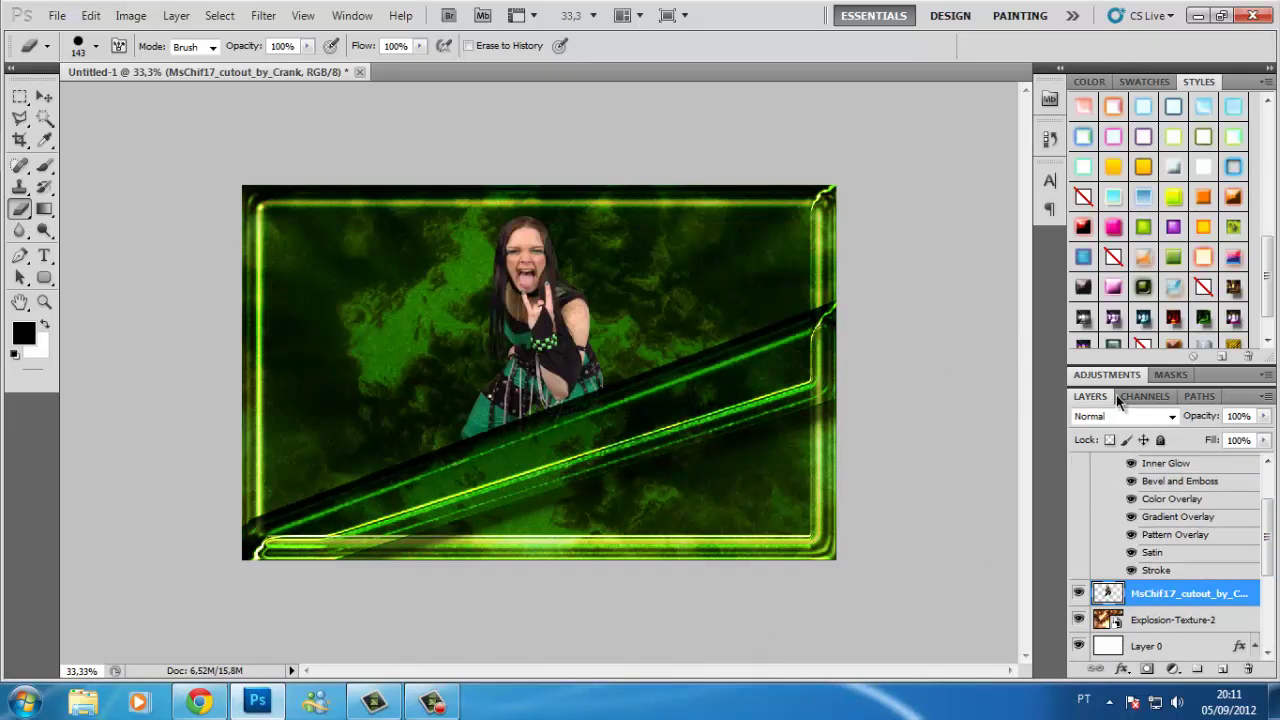
scroll(1160, 520, up, 2)
click(1160, 466)
key(ctrl+t)
drag(540, 560, 543, 573)
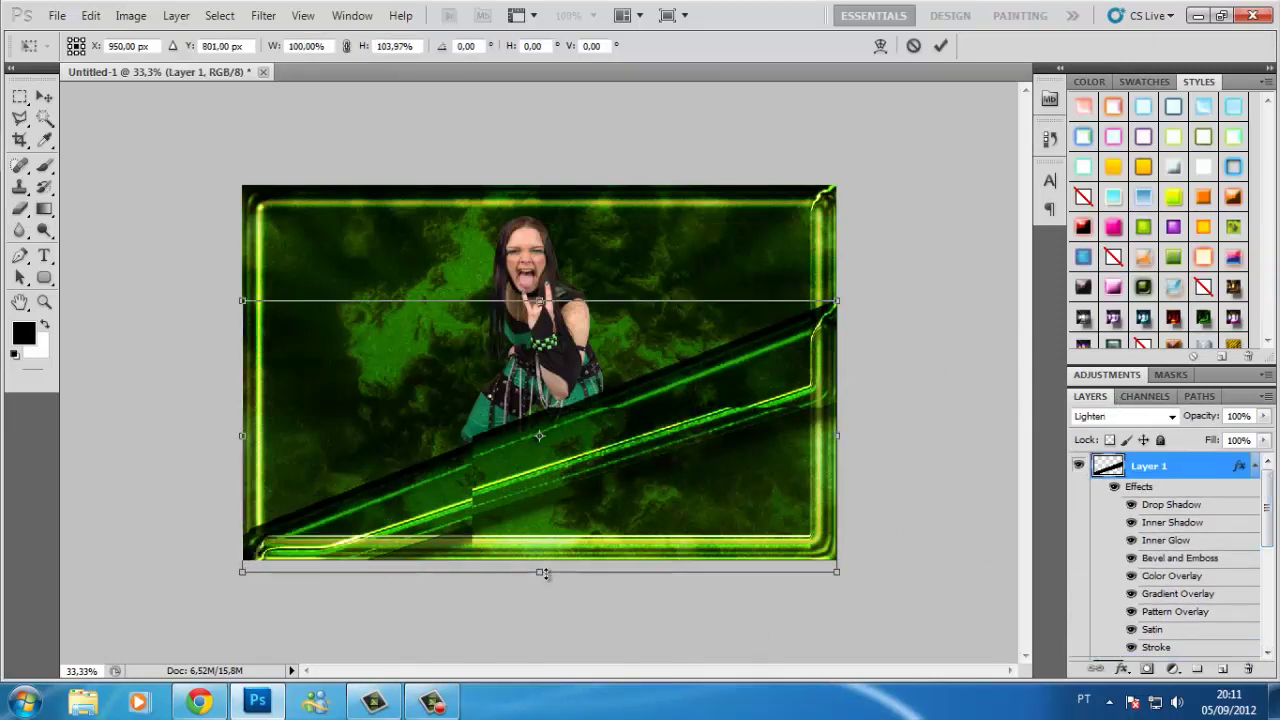
key(Return)
key(e)
key(alt+bracketleft)
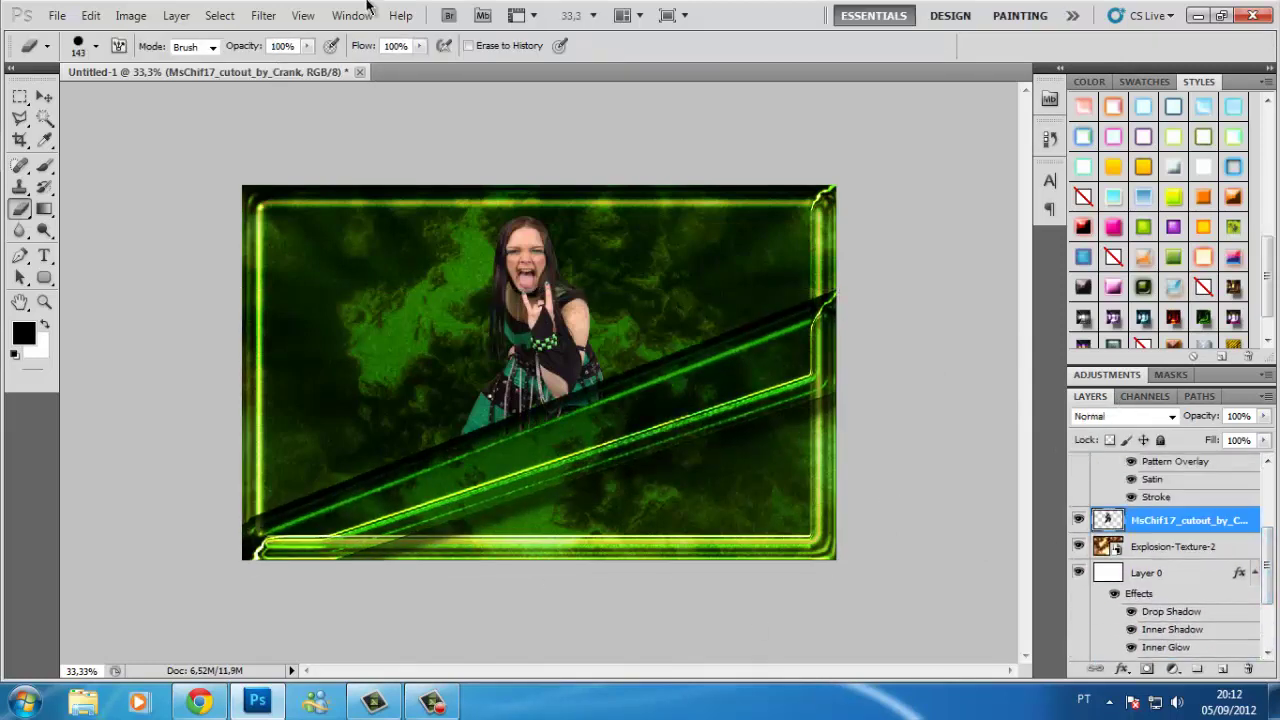
Browse the Filter and Image menus and cancel the Brightness/Contrast adjustment.
click(263, 15)
click(130, 15)
click(390, 60)
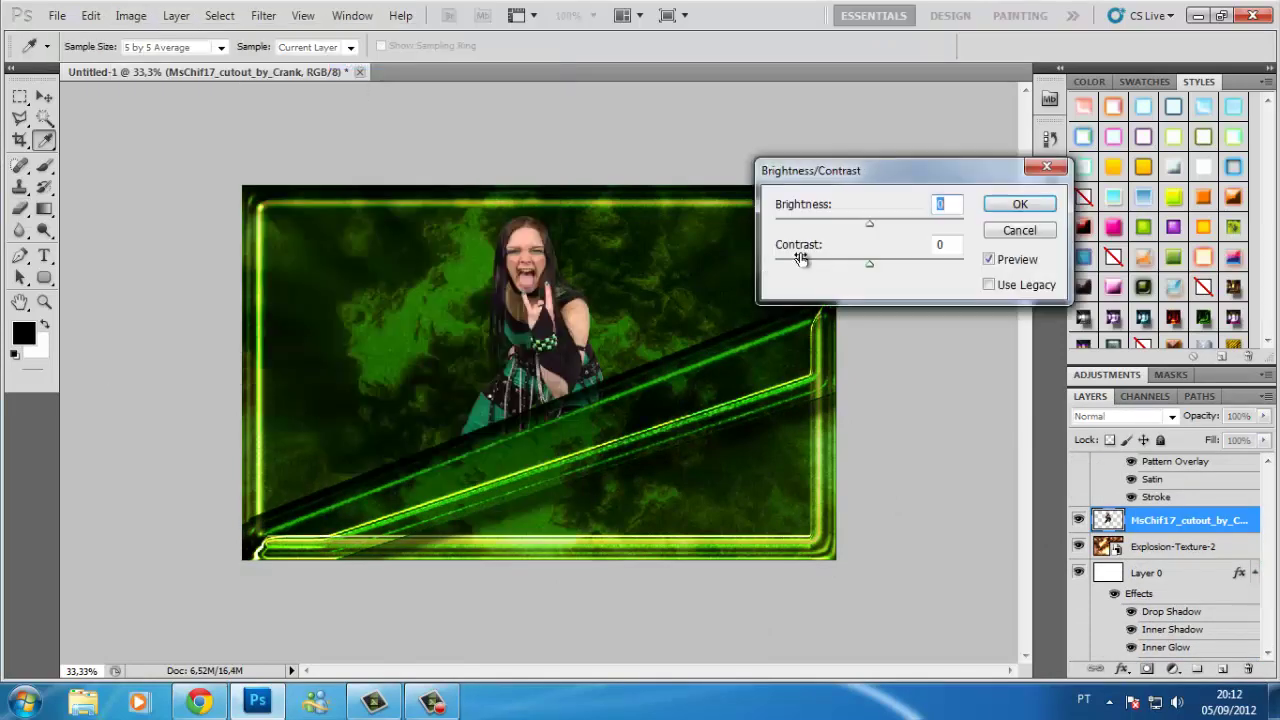
key(Escape)
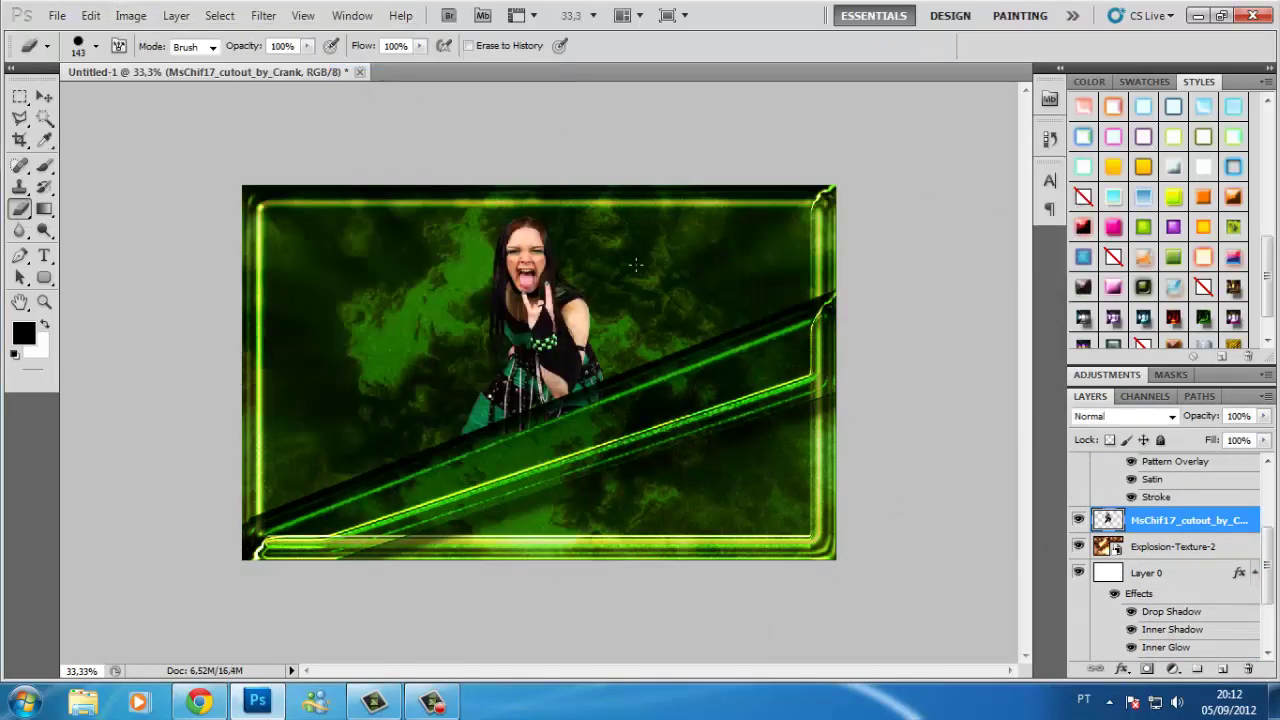
Add a drop shadow and a dark green, cone-contour outer glow to the cutout layer.
click(1121, 669)
click(1150, 464)
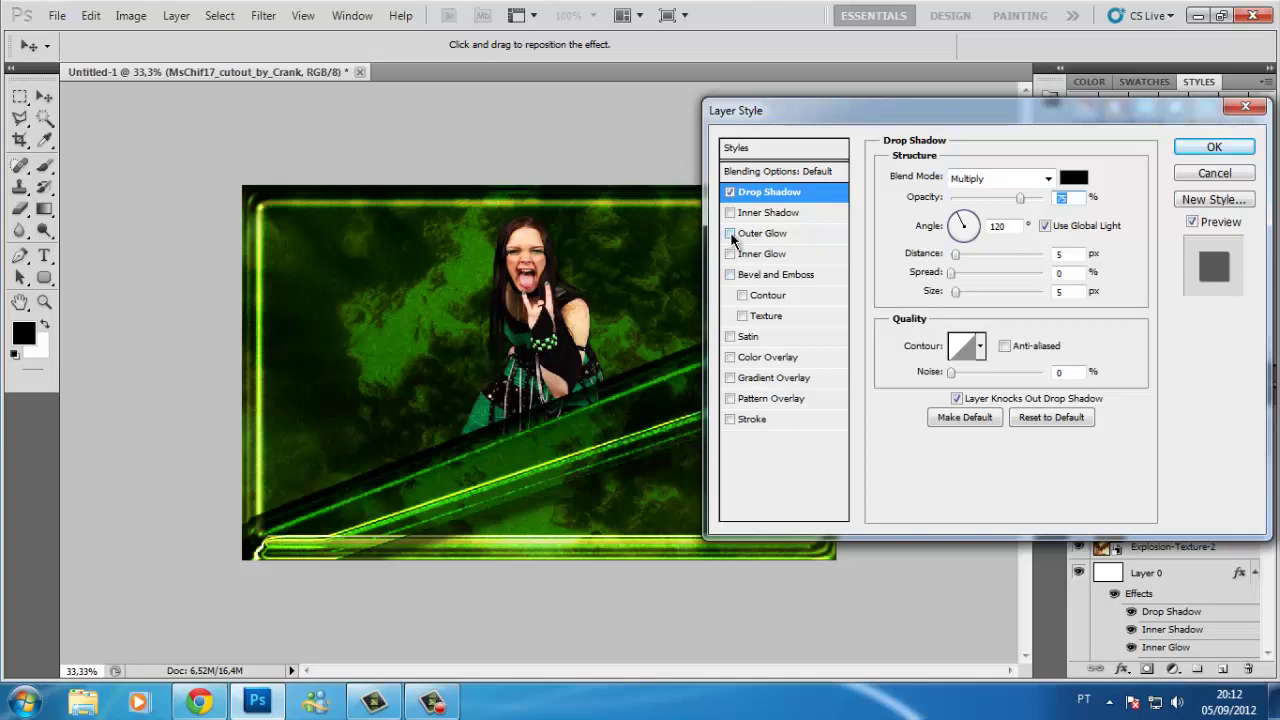
click(731, 234)
click(927, 239)
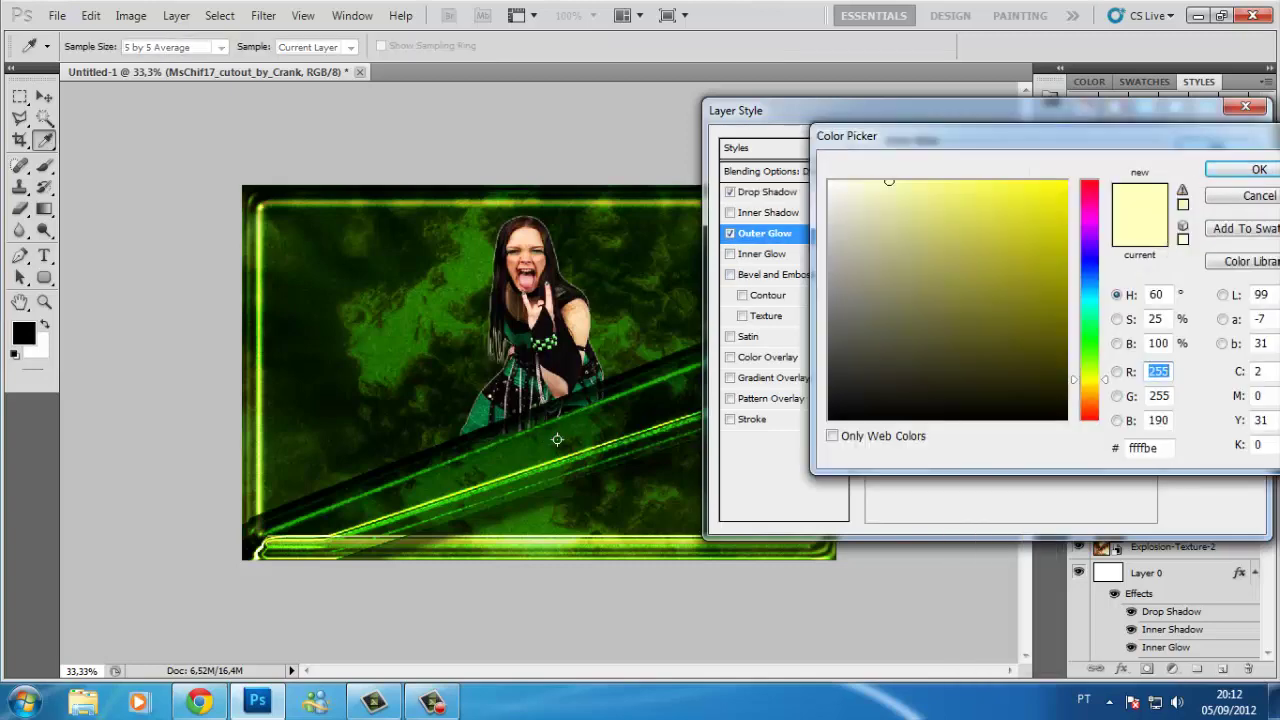
click(556, 366)
key(Return)
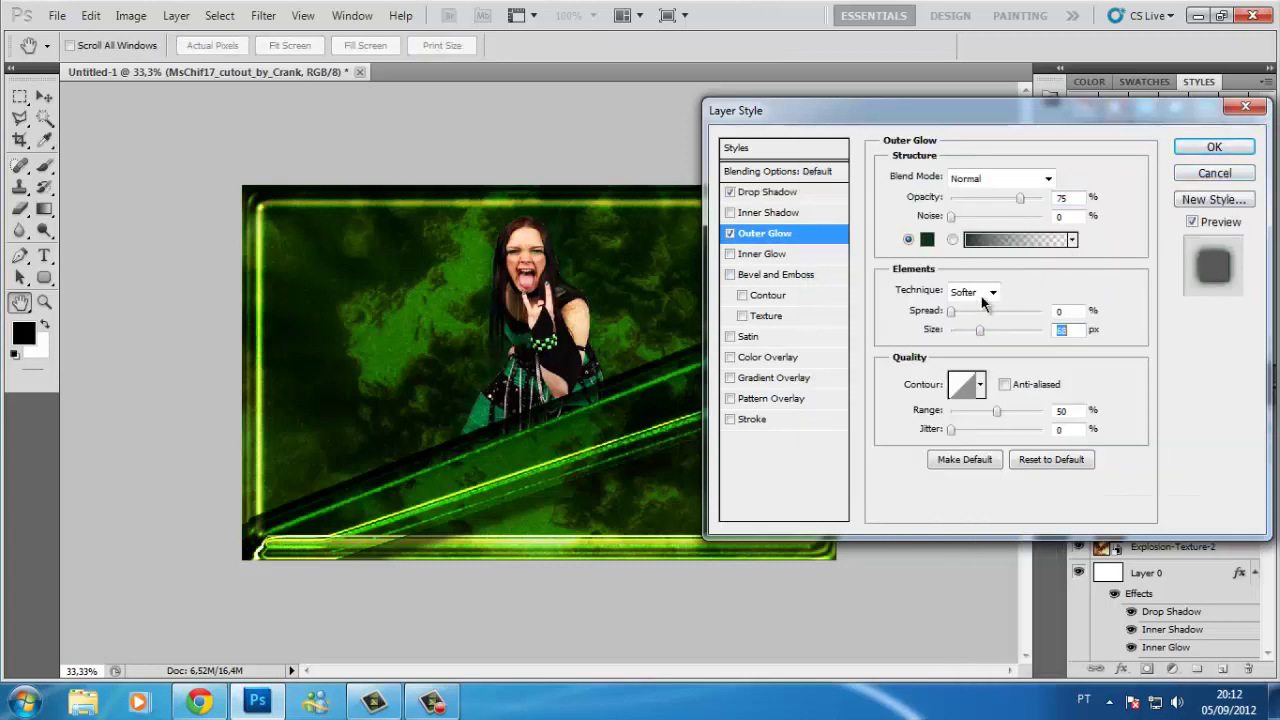
click(980, 384)
double_click(948, 438)
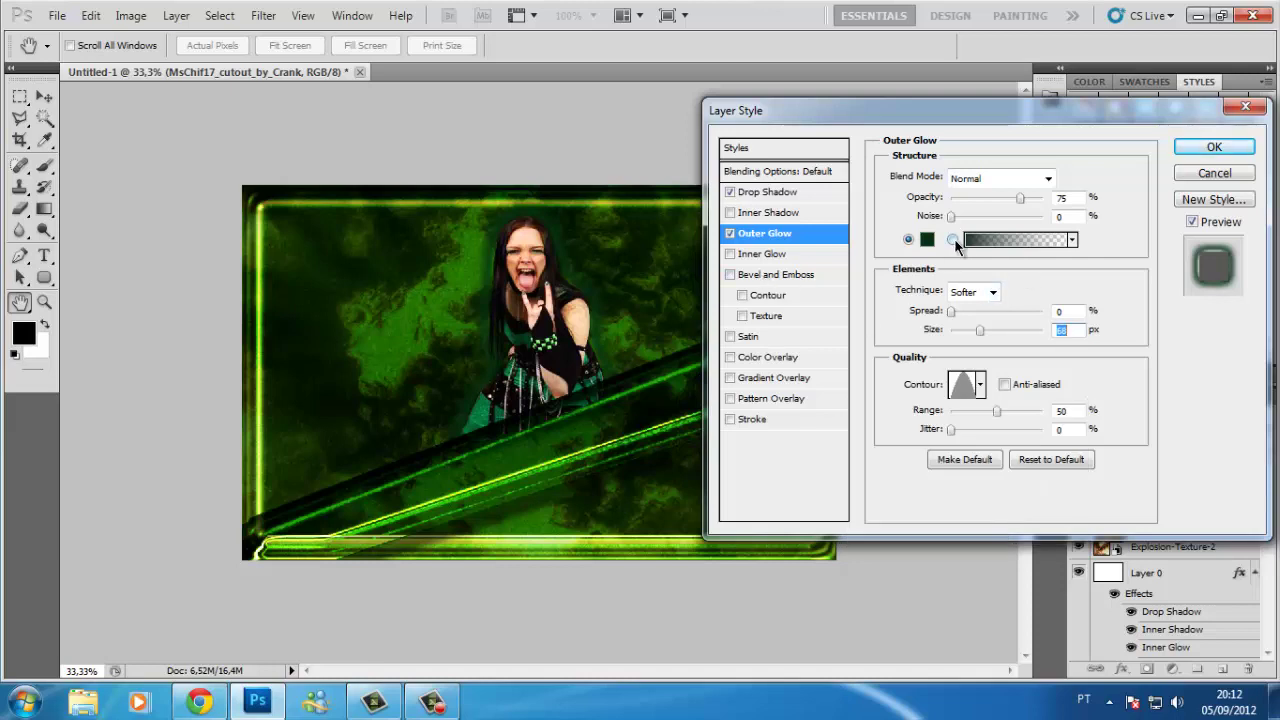
Apply the cutout's glow, then add 'MsChif' text in From Where You Are font on the stripe.
click(1216, 148)
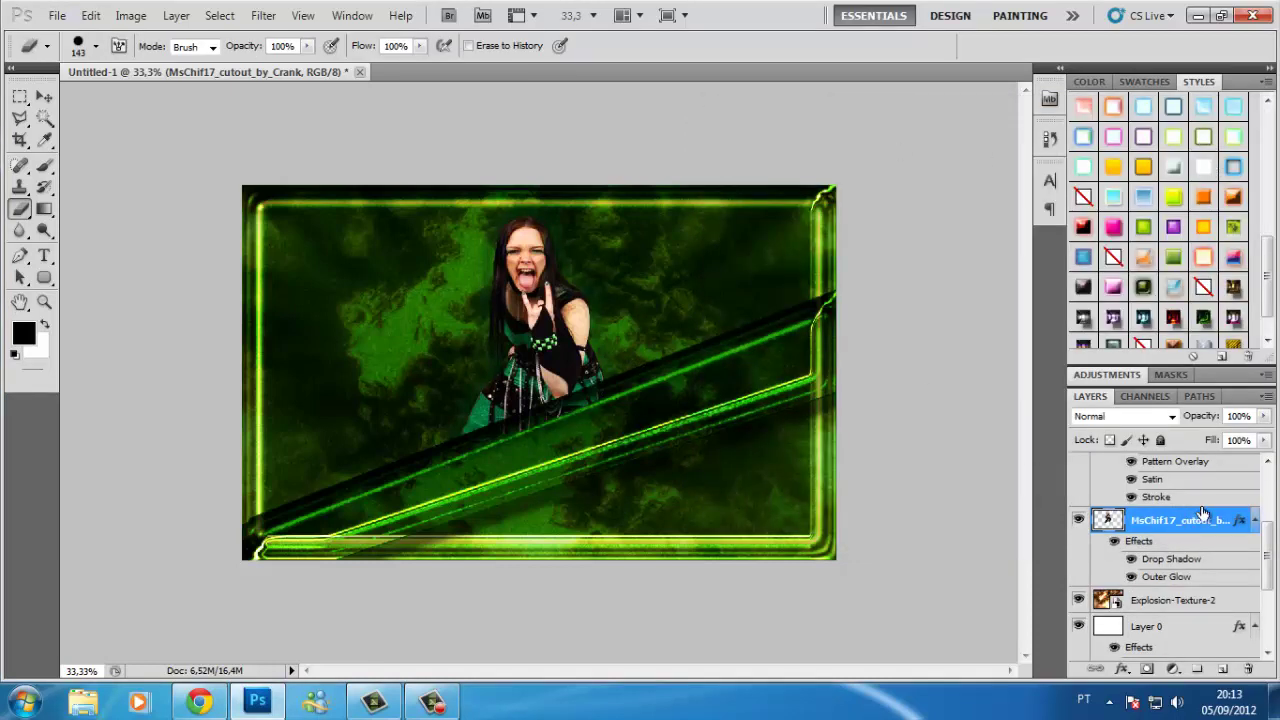
scroll(1203, 514, up, 3)
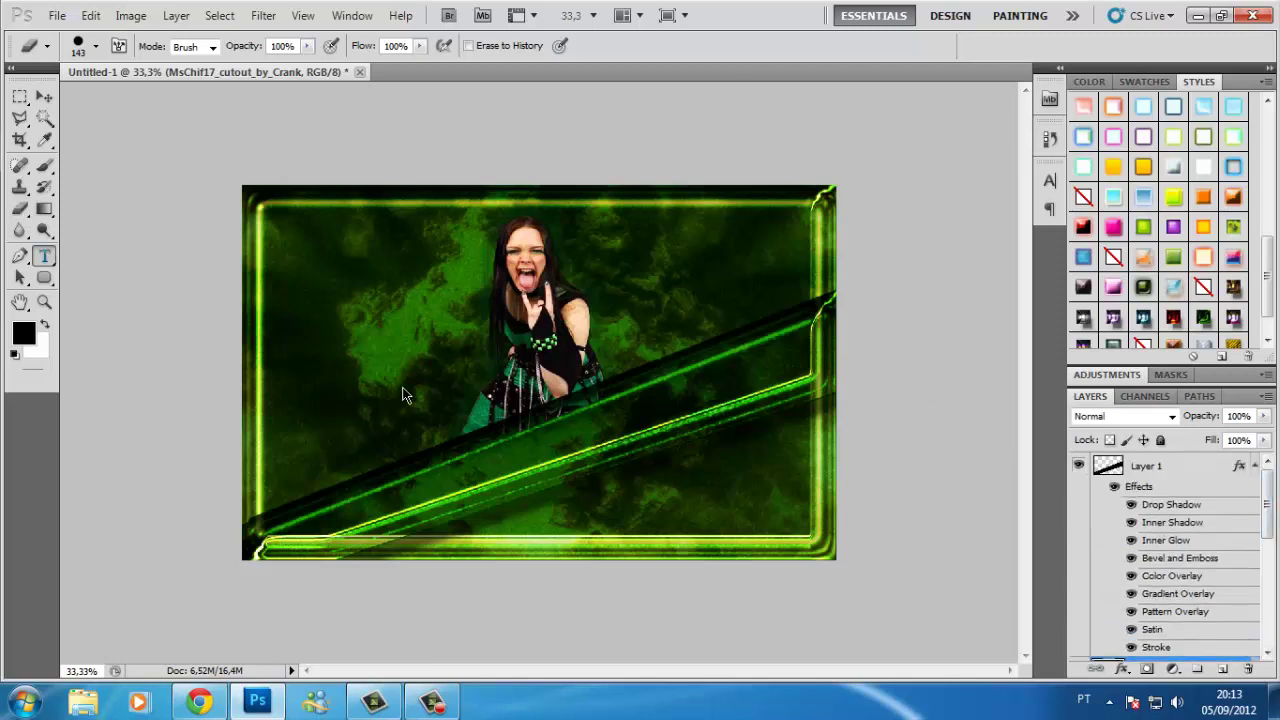
click(220, 46)
click(292, 152)
text(MsChif)
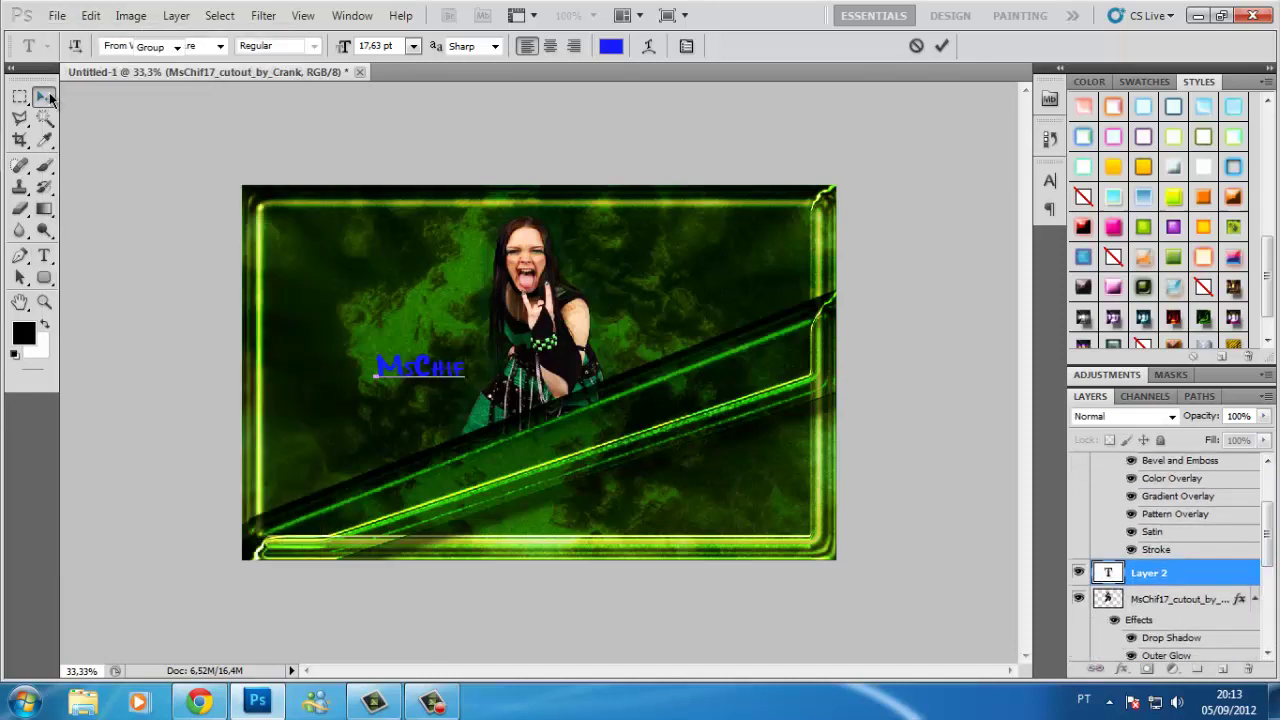
click(47, 97)
drag(420, 366, 535, 453)
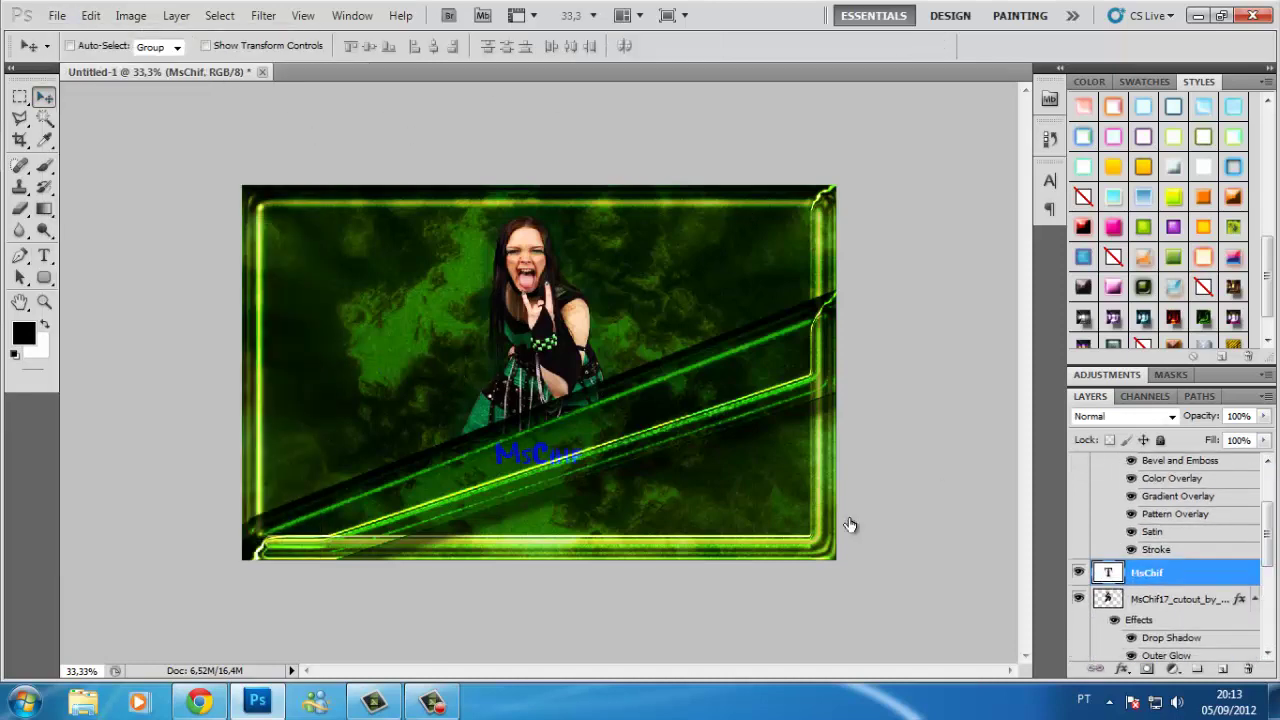
Copy the stripe's effects onto the MsChif text, then rotate and enlarge it along the diagonal.
drag(1147, 665, 1147, 662)
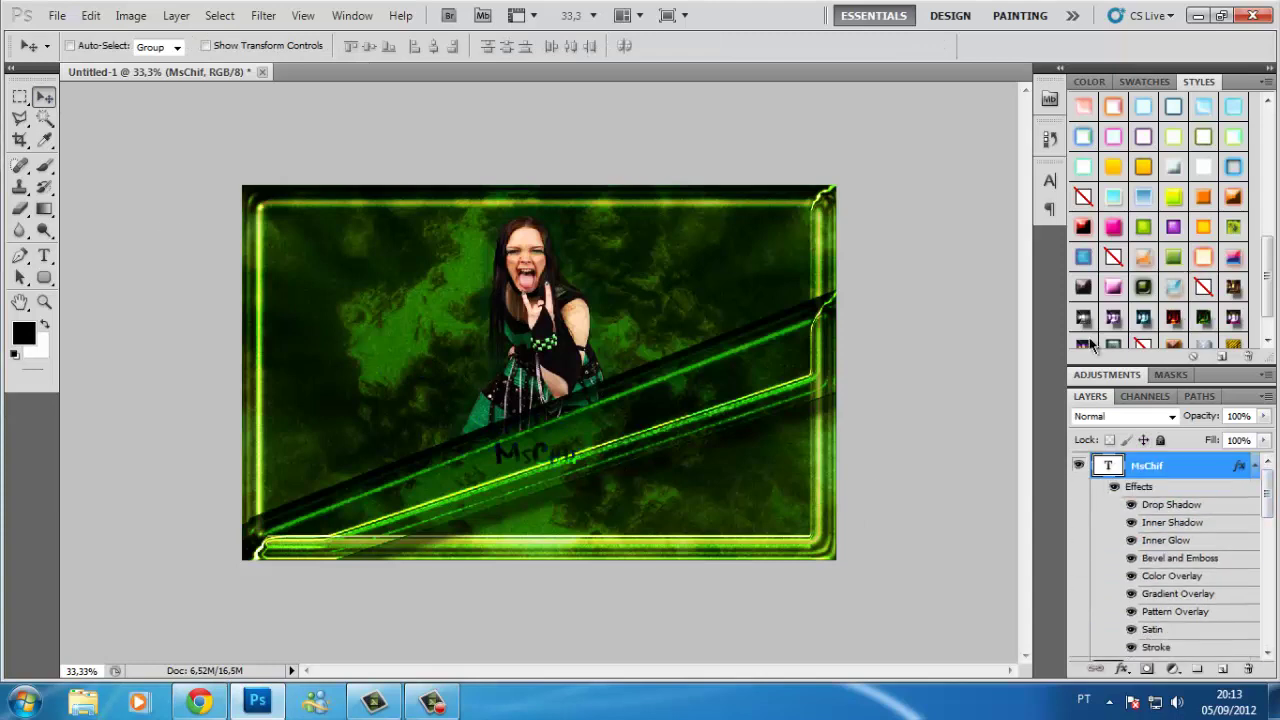
key(ctrl+t)
mouse_move(614, 482)
mouse_down()
mouse_move(623, 452)
mouse_move(790, 488)
mouse_up()
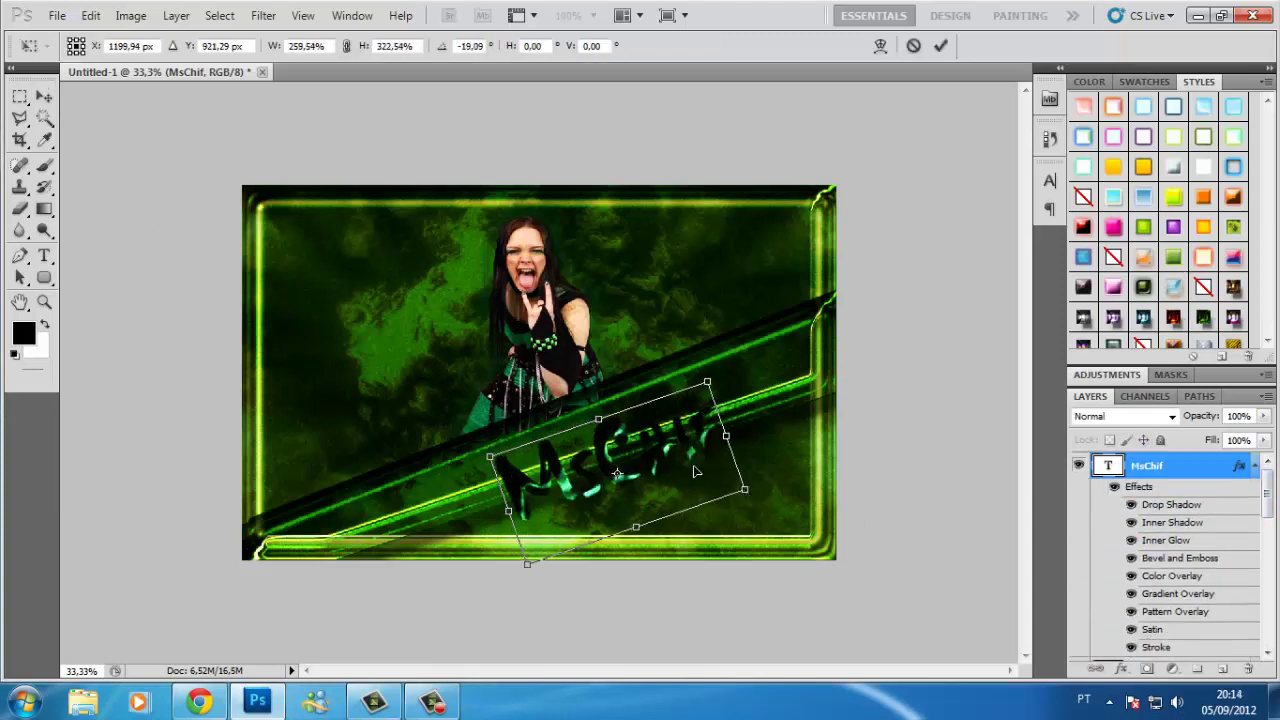
drag(705, 452, 632, 447)
key(Return)
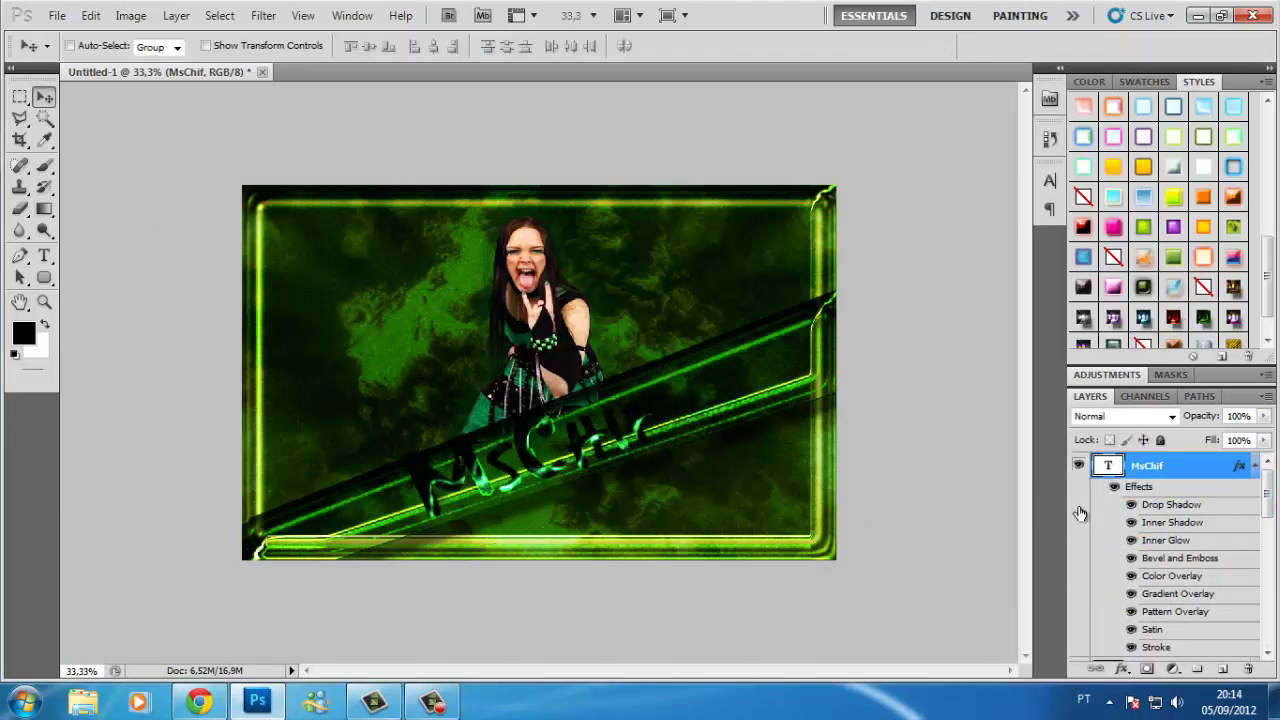
click(1222, 668)
key(ctrl+e)
Glance at the Stroke effect, close it unchanged, and discard the empty new layer.
click(1122, 668)
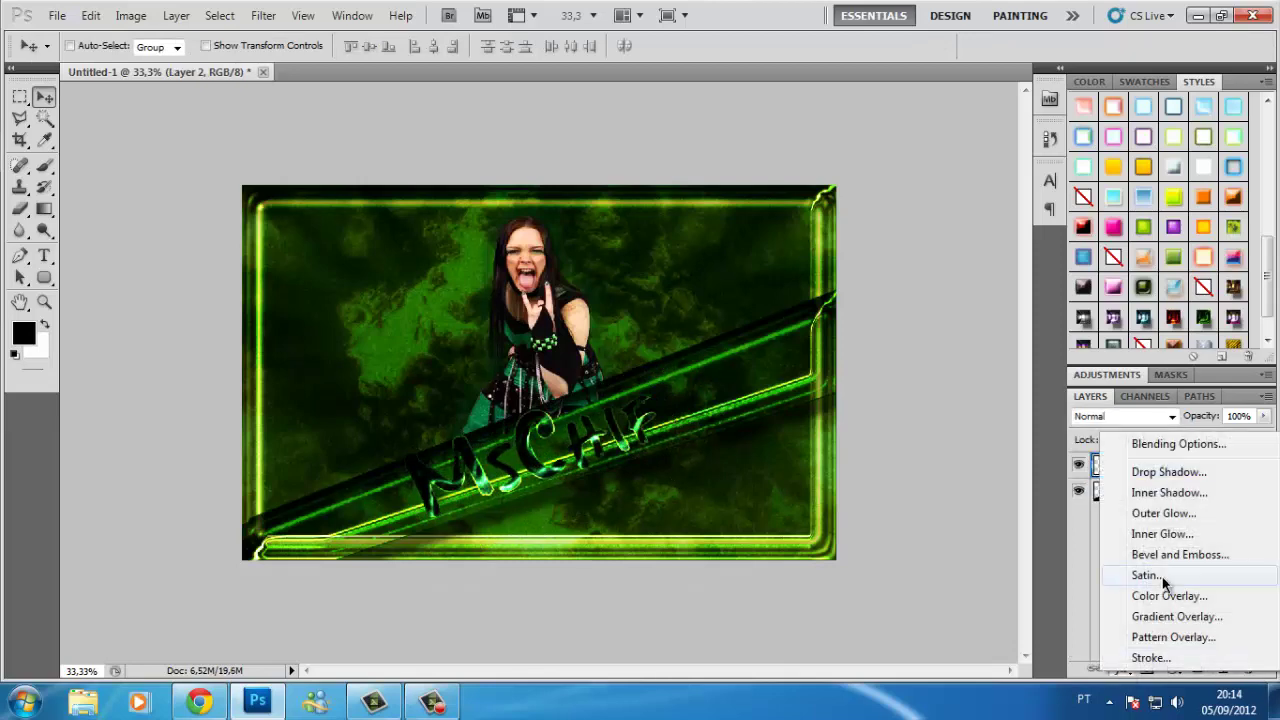
click(1150, 652)
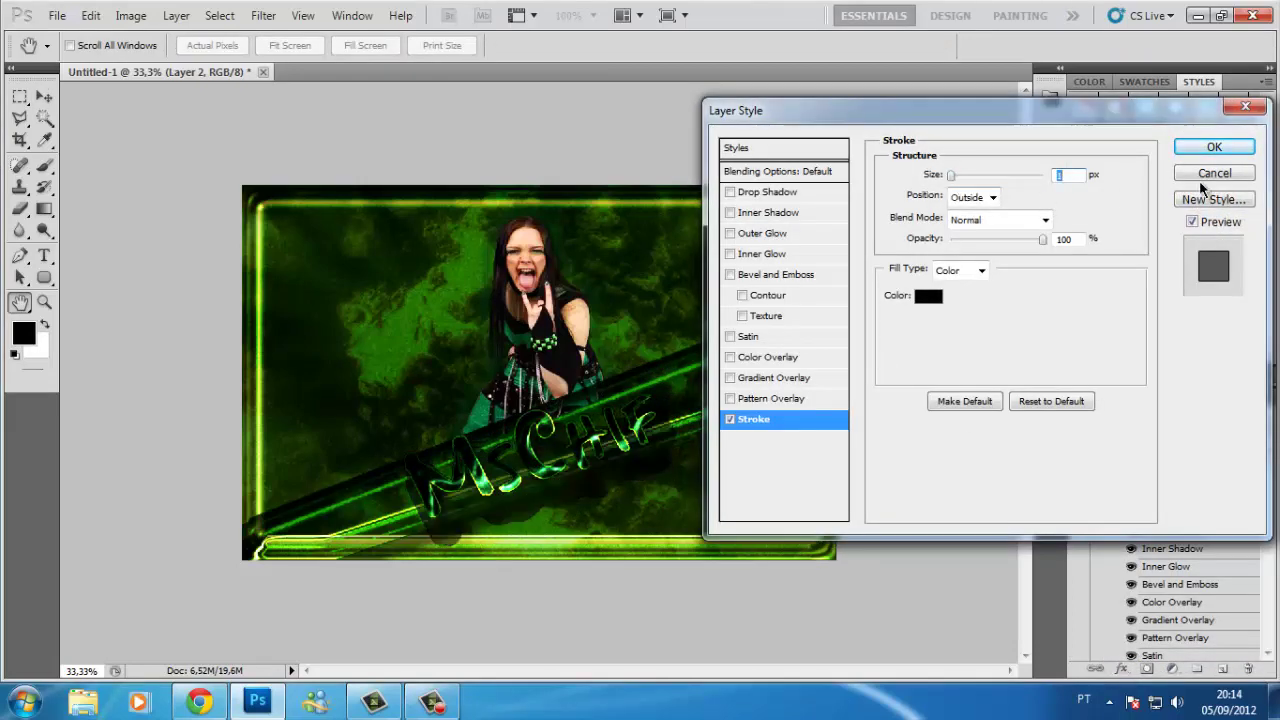
click(1210, 176)
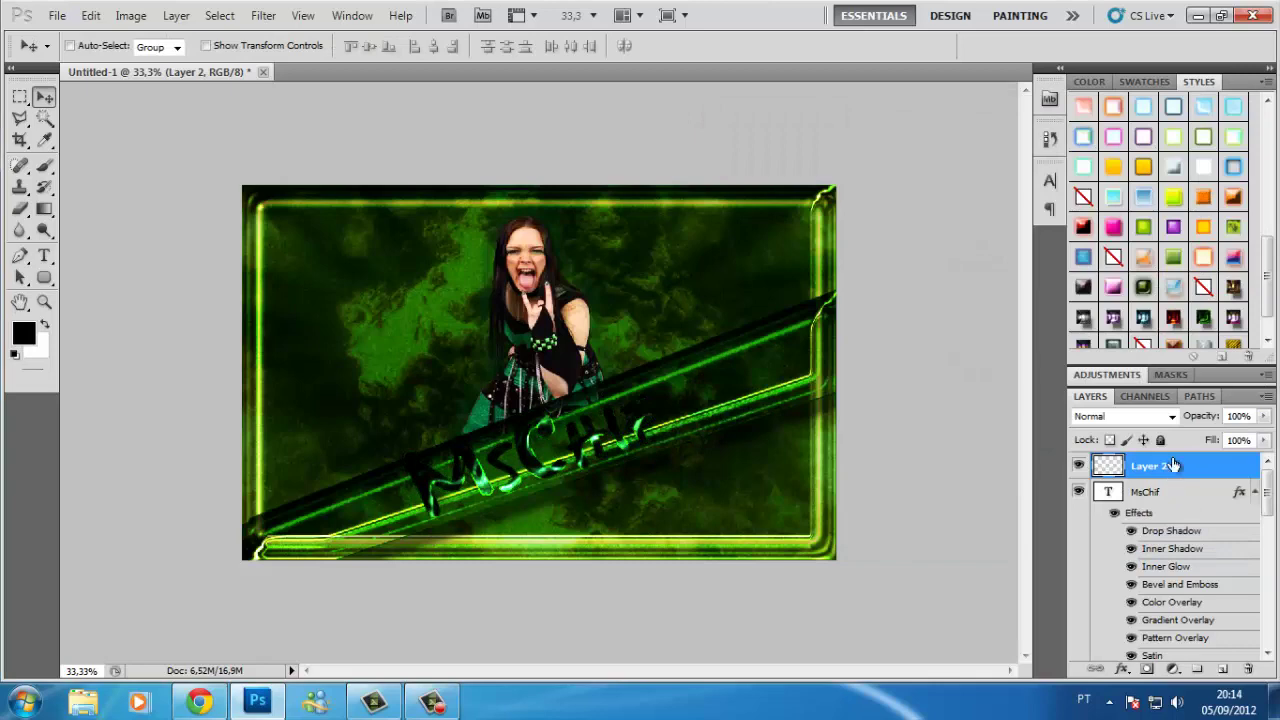
key(ctrl+e)
Load a different gradient set and give MsChif a black-to-white gradient stroke.
double_click(1182, 500)
click(760, 419)
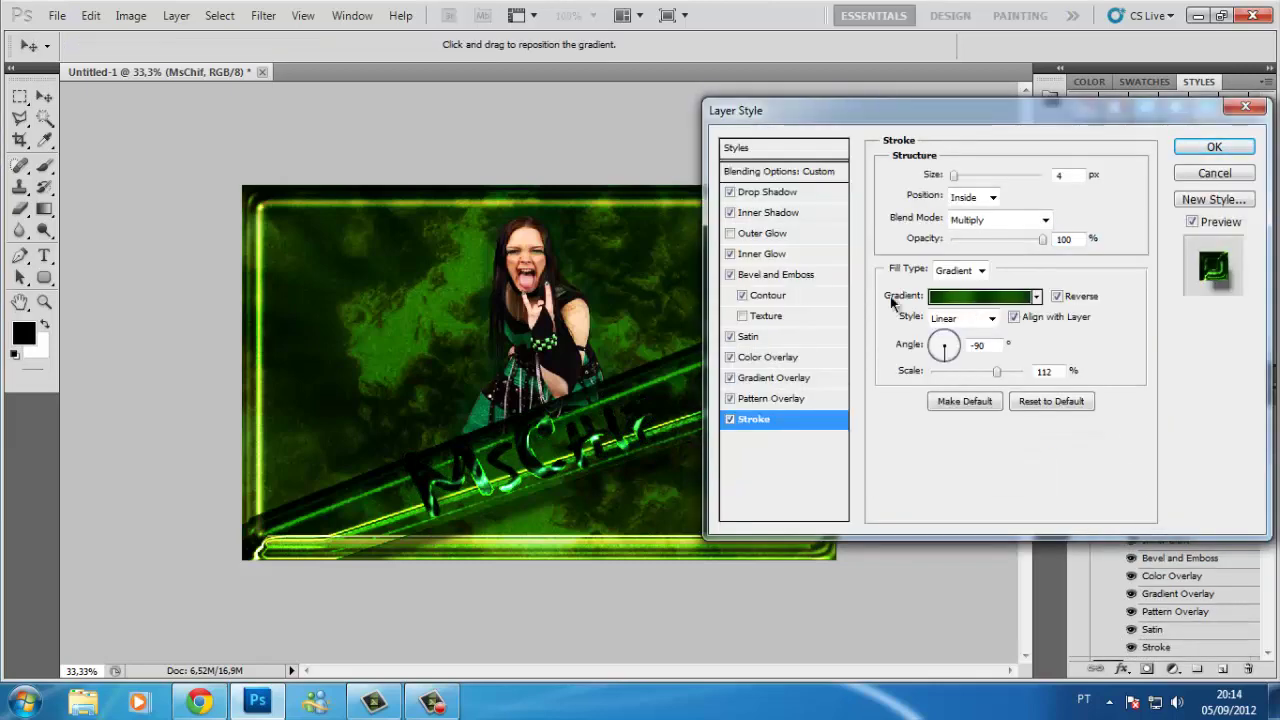
click(1037, 297)
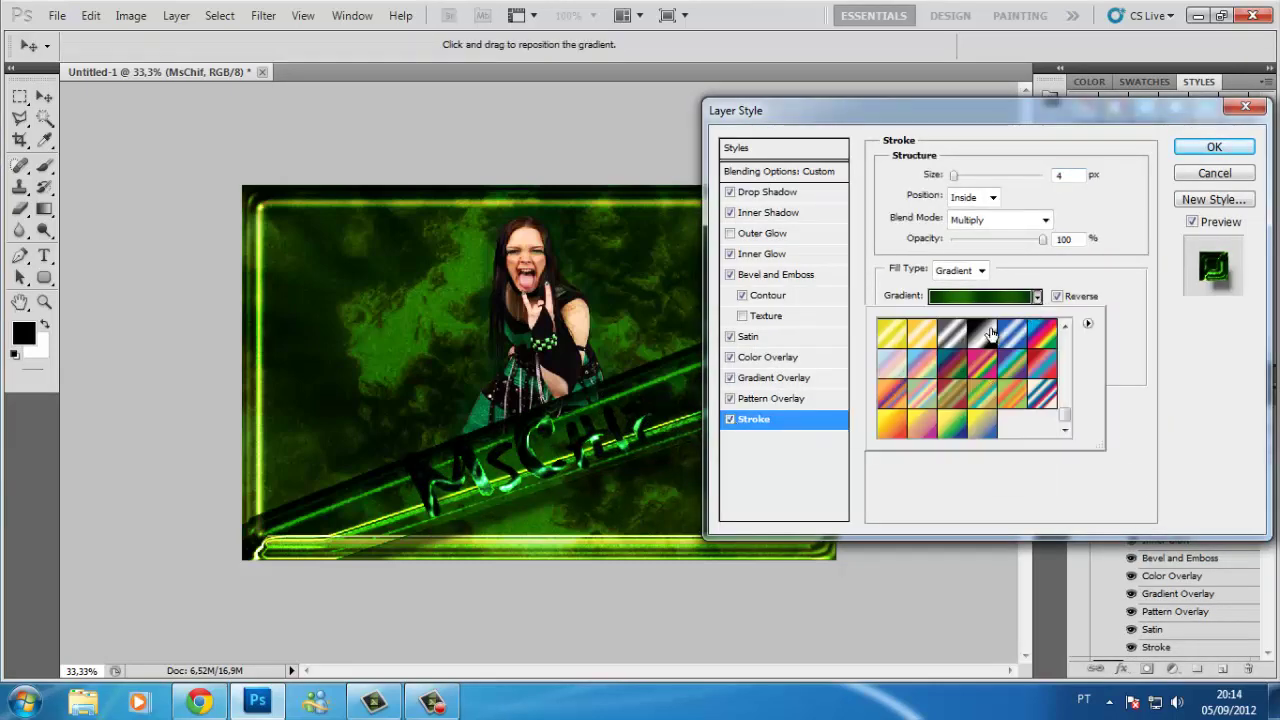
click(990, 333)
click(1087, 323)
click(1140, 503)
click(566, 274)
click(924, 449)
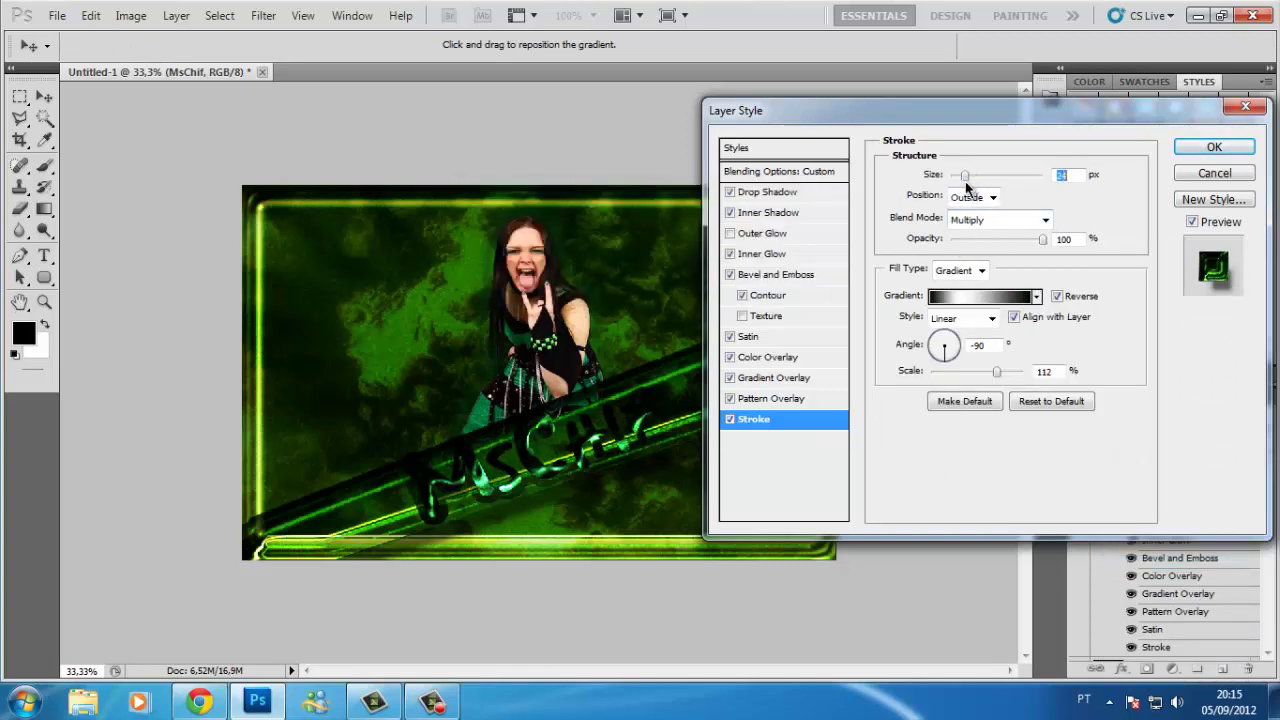
key(Return)
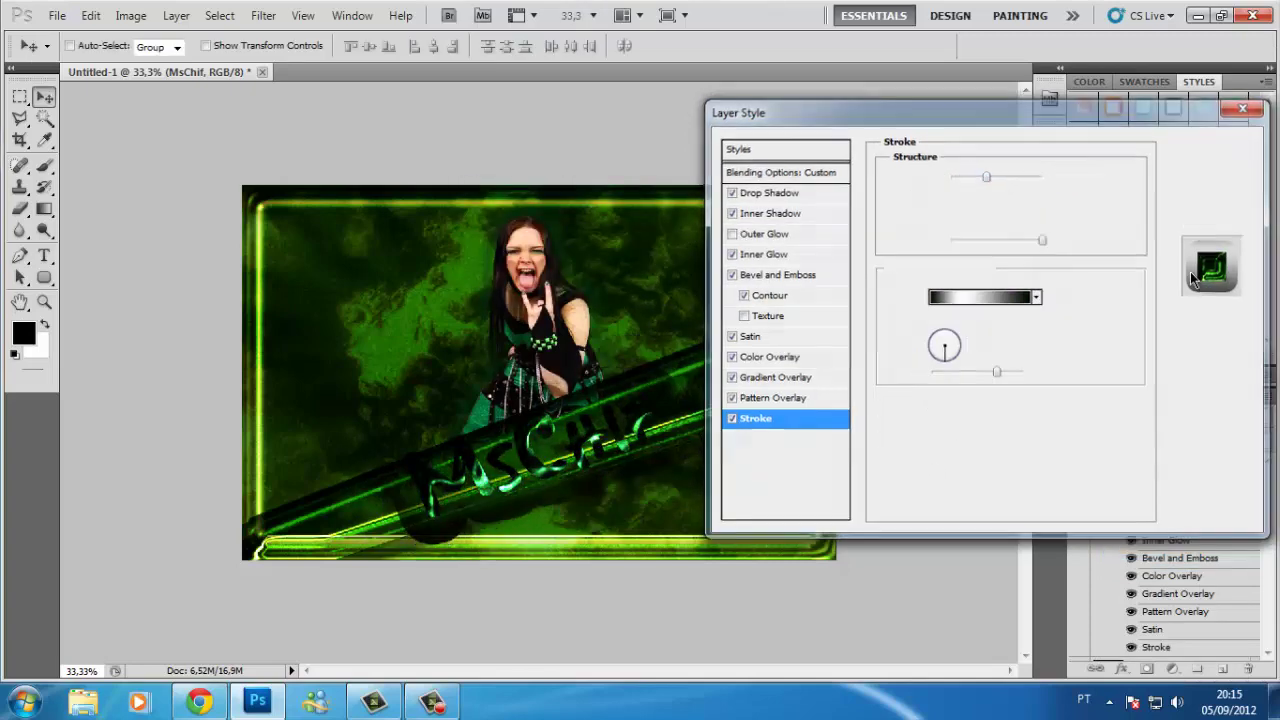
click(1222, 668)
shift+click(1173, 487)
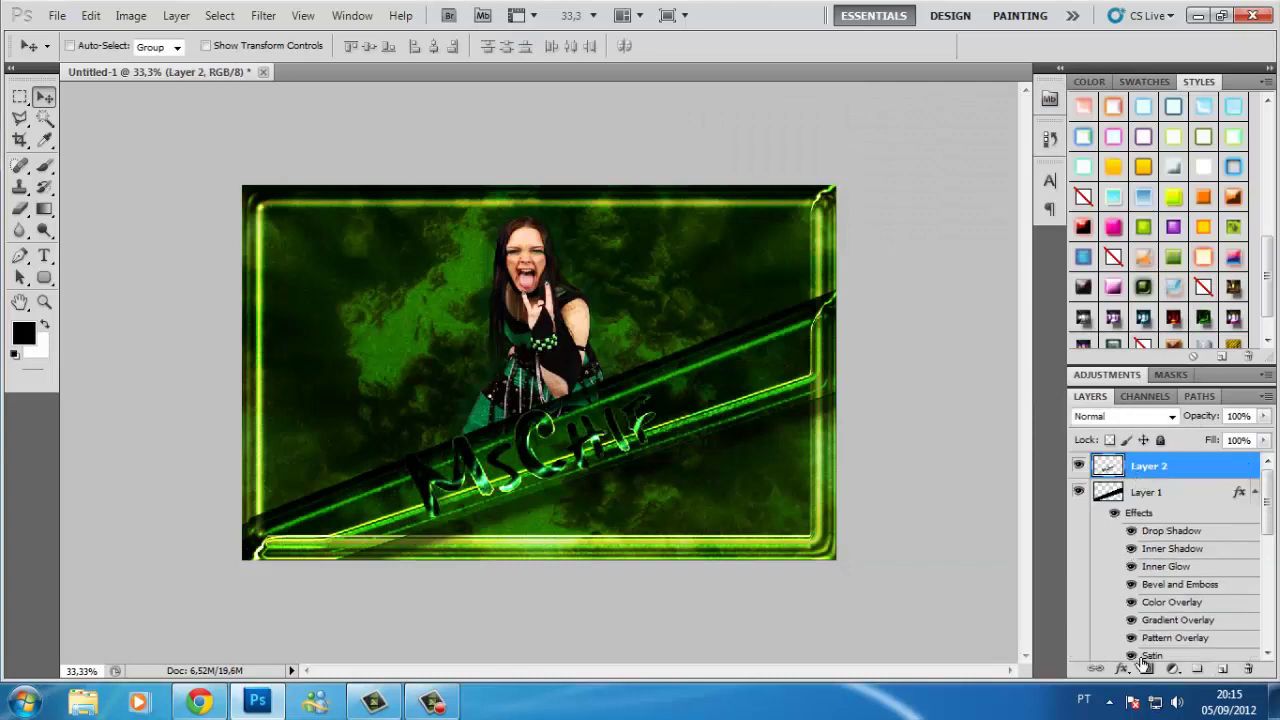
Try a drop shadow plus a black-to-silver Metals gradient stroke at 125% scale.
click(1122, 668)
click(1165, 471)
click(730, 419)
click(760, 419)
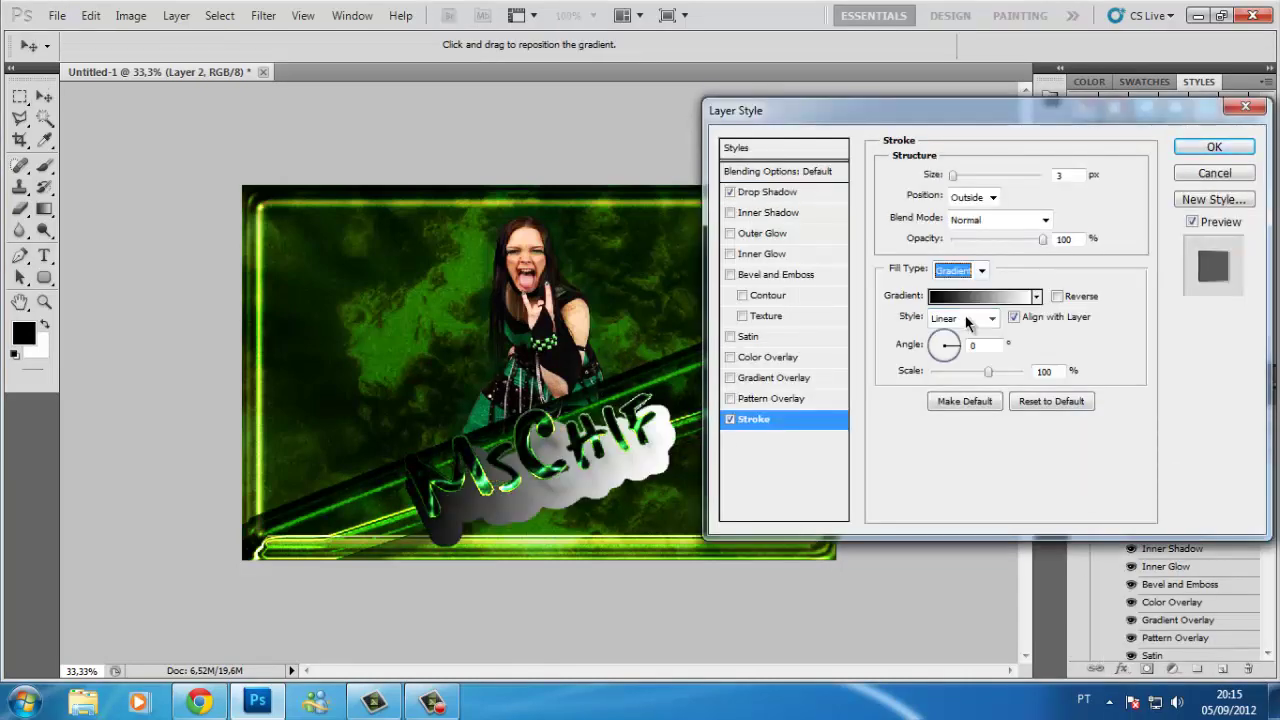
click(1037, 296)
click(1088, 323)
click(1140, 534)
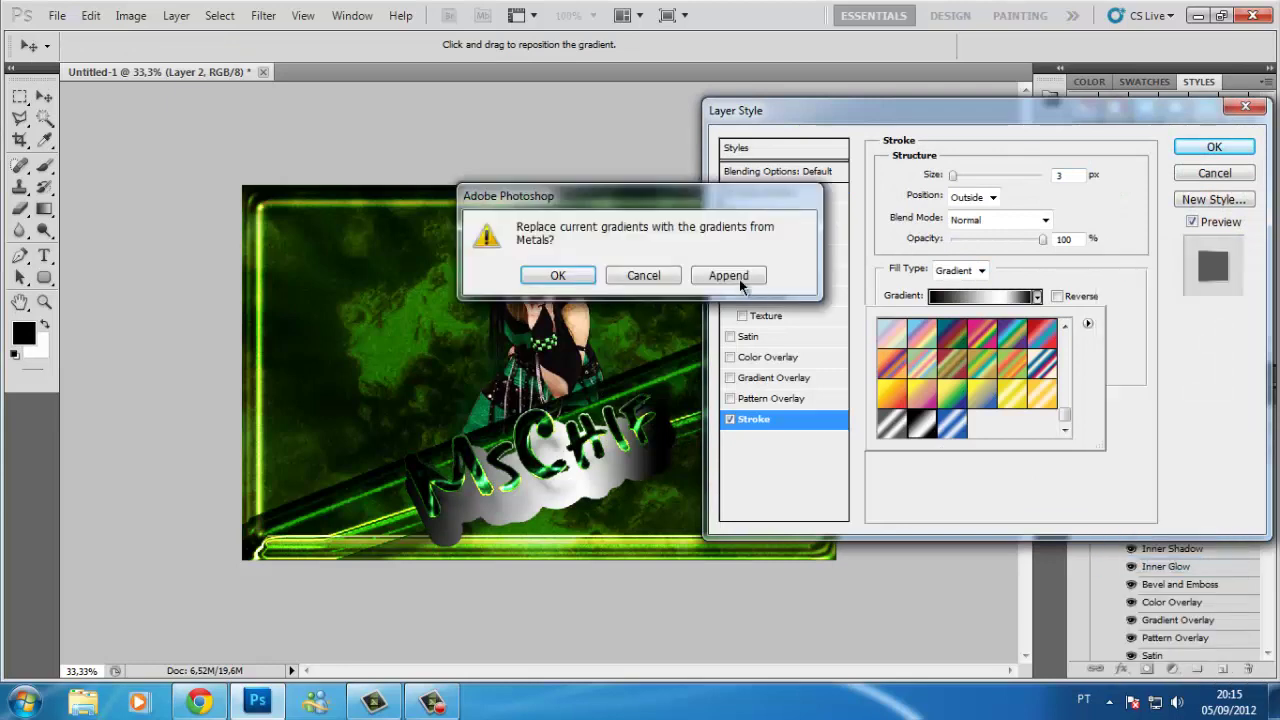
click(732, 273)
double_click(1035, 398)
mouse_move(992, 371)
mouse_down()
mouse_move(1006, 373)
mouse_move(988, 374)
mouse_up()
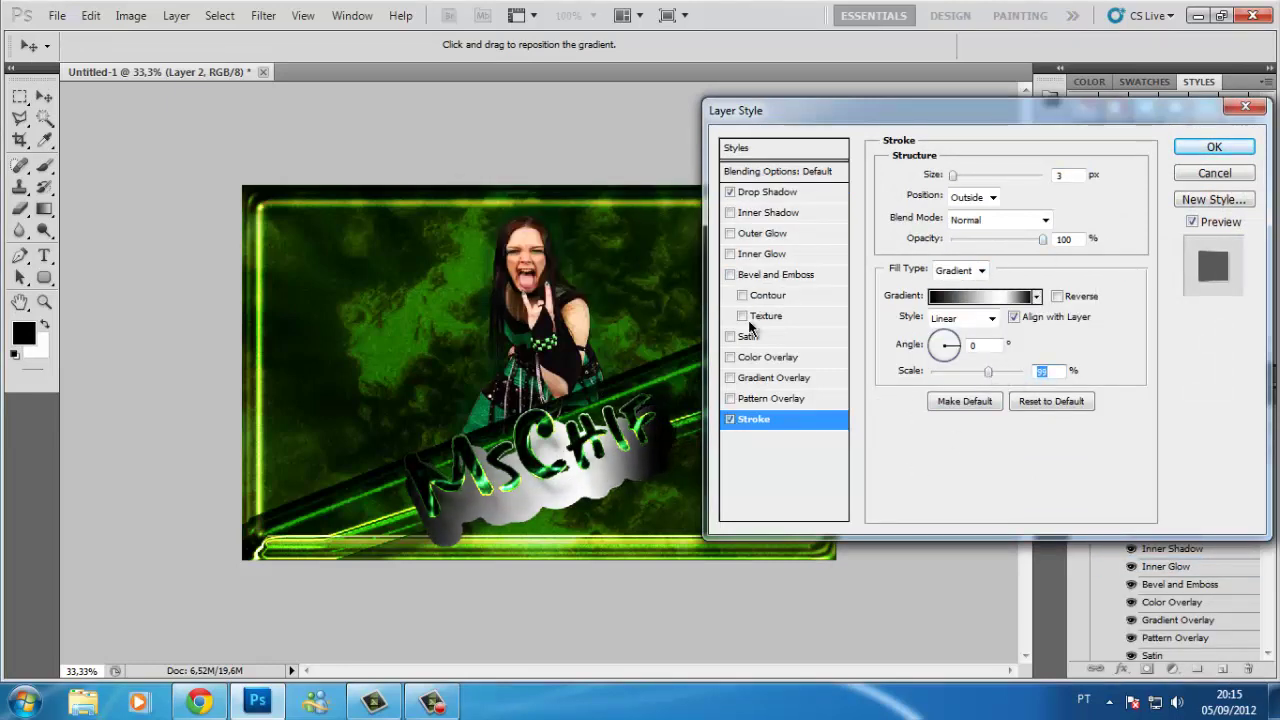
Test a Normal-blend drop shadow without the stroke, then discard these style changes.
click(730, 419)
click(730, 191)
click(788, 193)
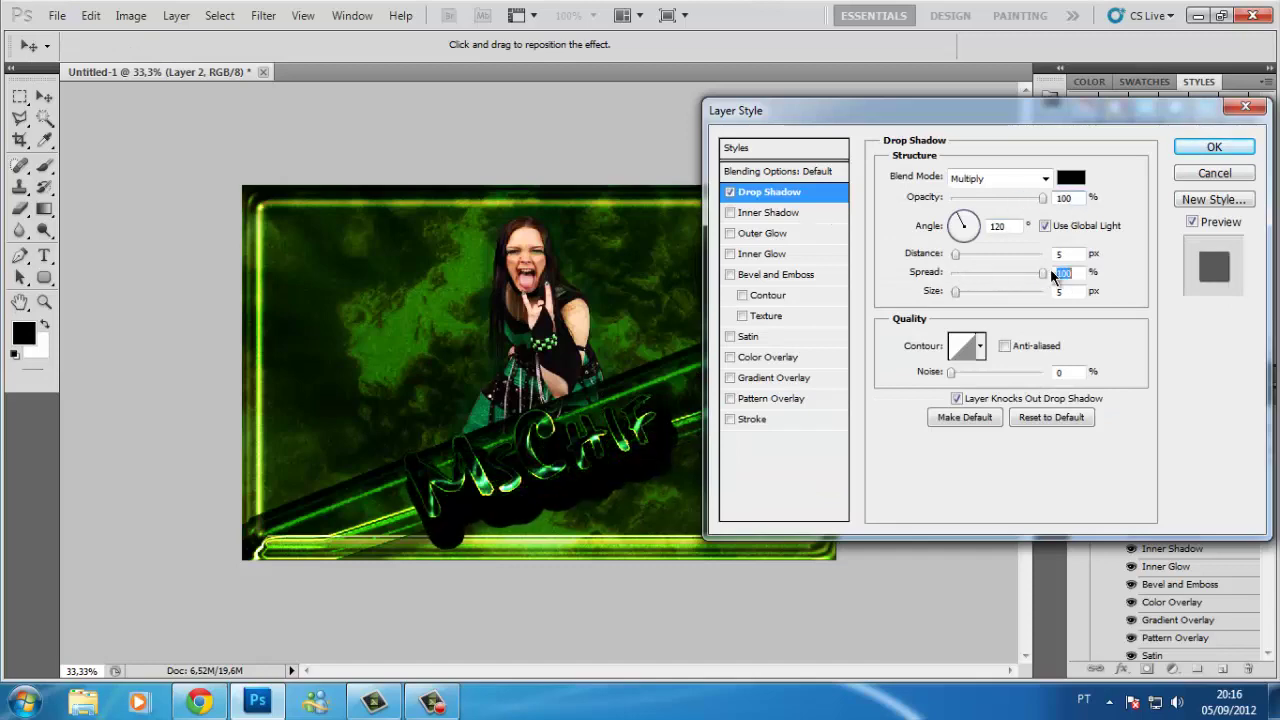
click(1000, 178)
click(965, 180)
click(1211, 178)
Try several Styles presets on MsChif and settle on the leafy green textured one.
click(1143, 287)
click(1164, 340)
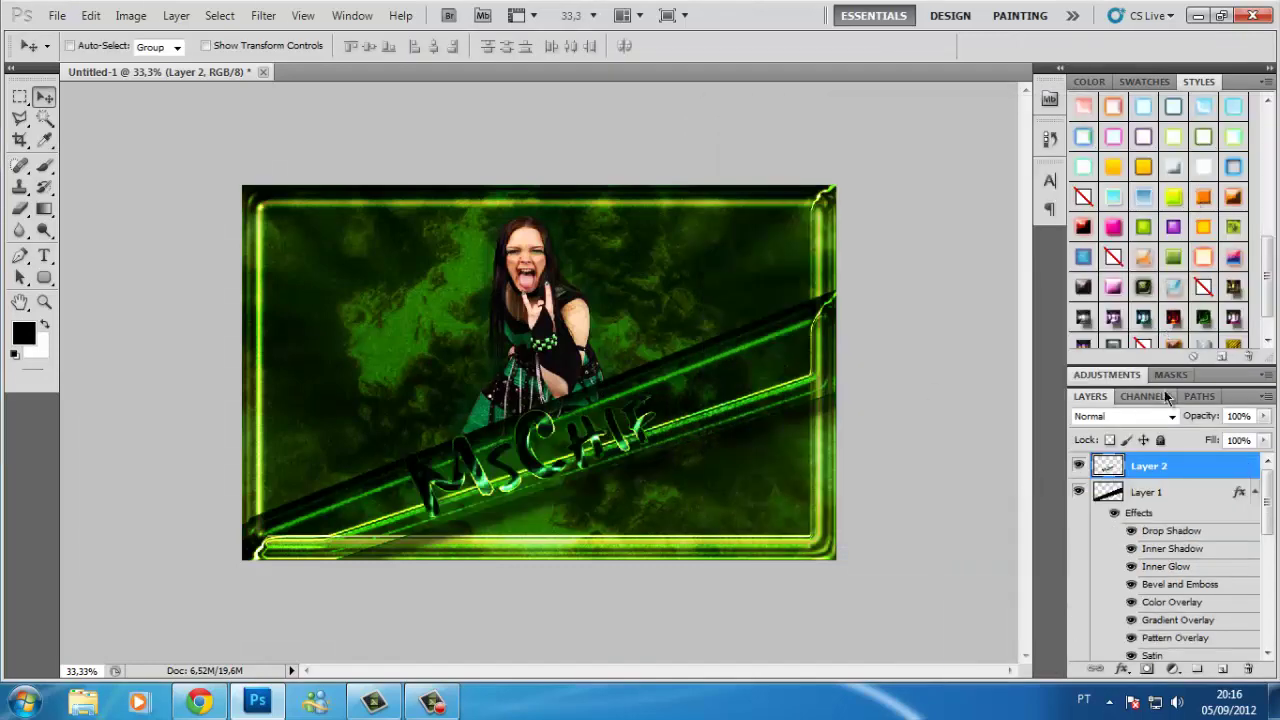
click(1178, 318)
click(1150, 282)
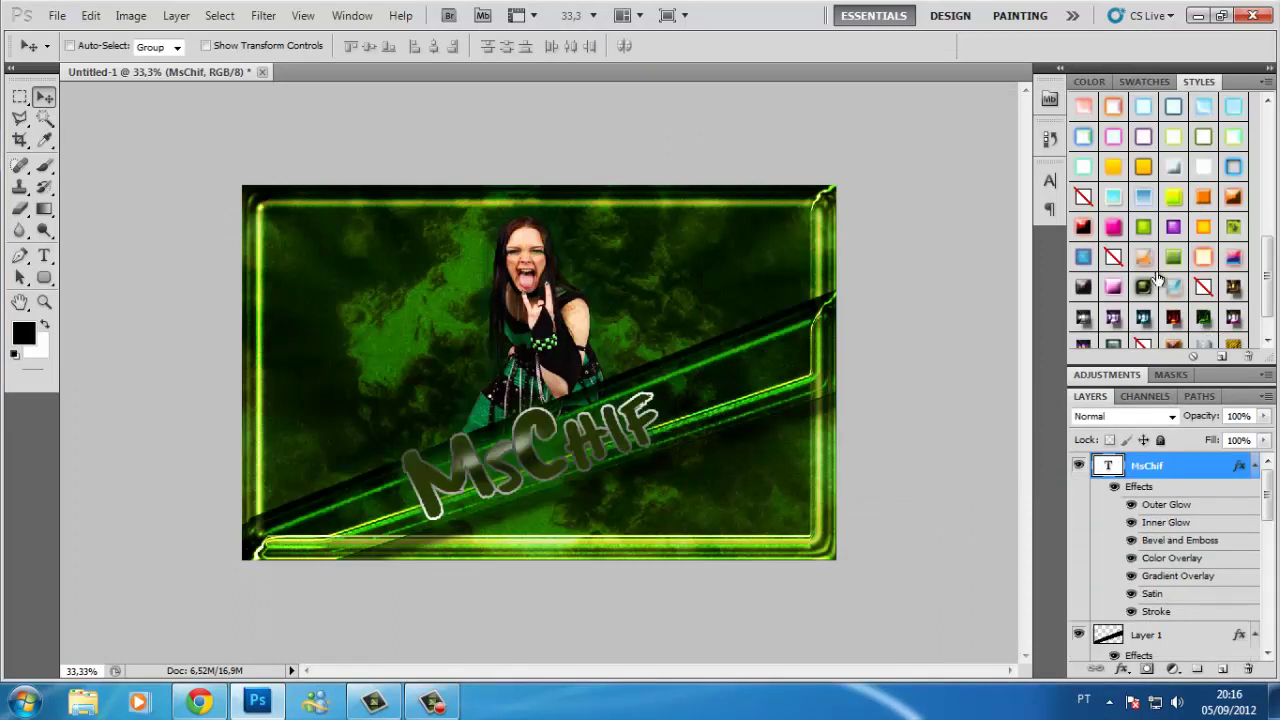
click(1085, 262)
click(1233, 227)
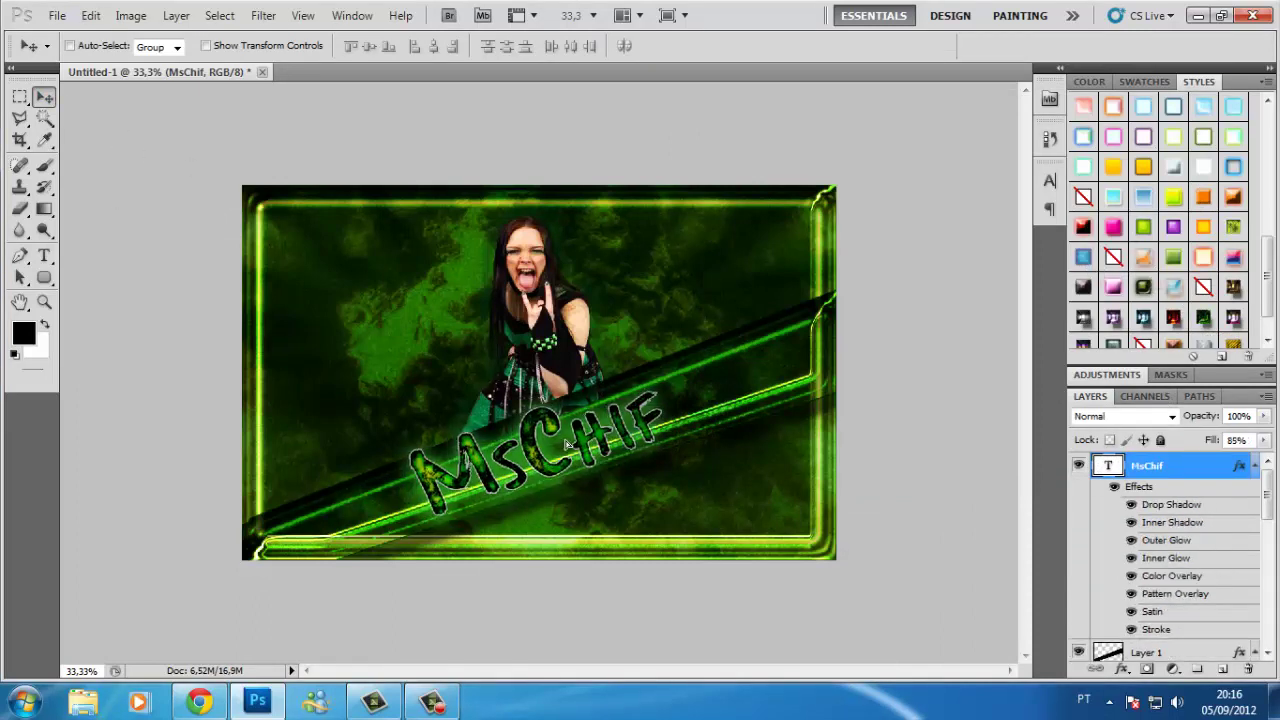
Free Transform the MsChif text to scale it up around its centre.
key(ctrl+t)
drag(1268, 486, 1270, 565)
drag(722, 356, 760, 322)
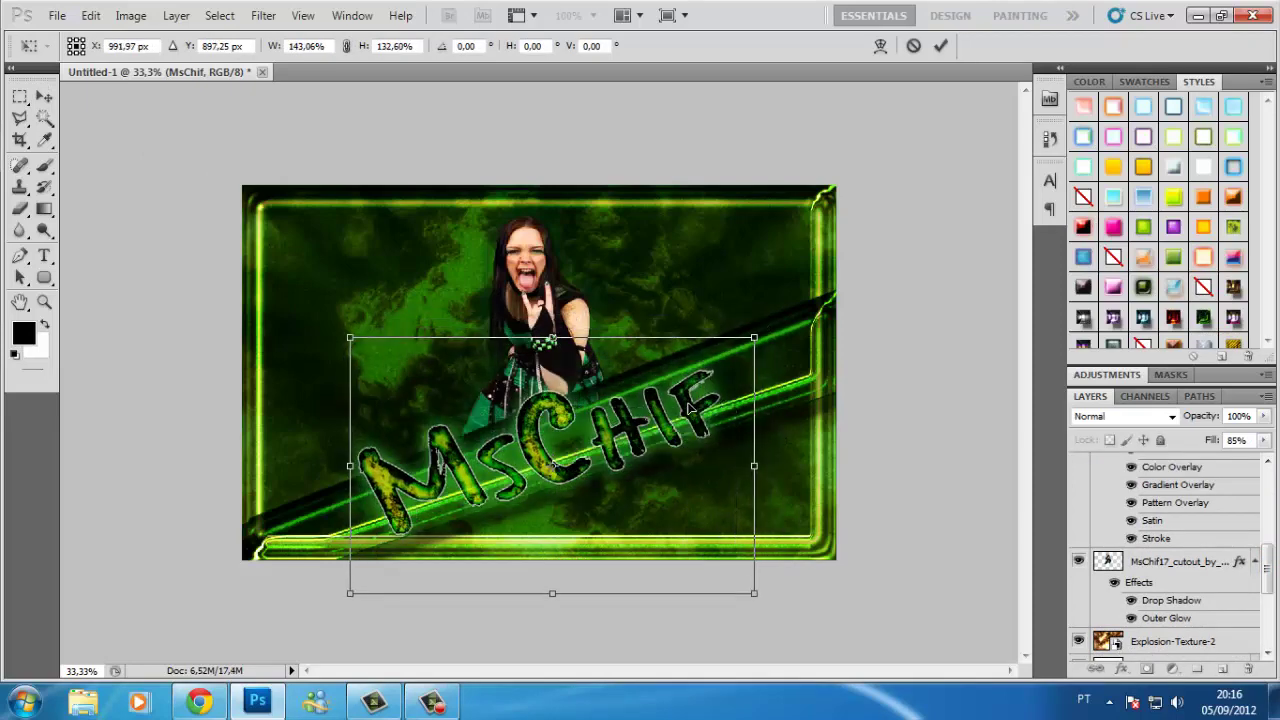
key(Return)
Place the Feixe-De-Luz light-beam image from Downloads into the banner.
click(57, 15)
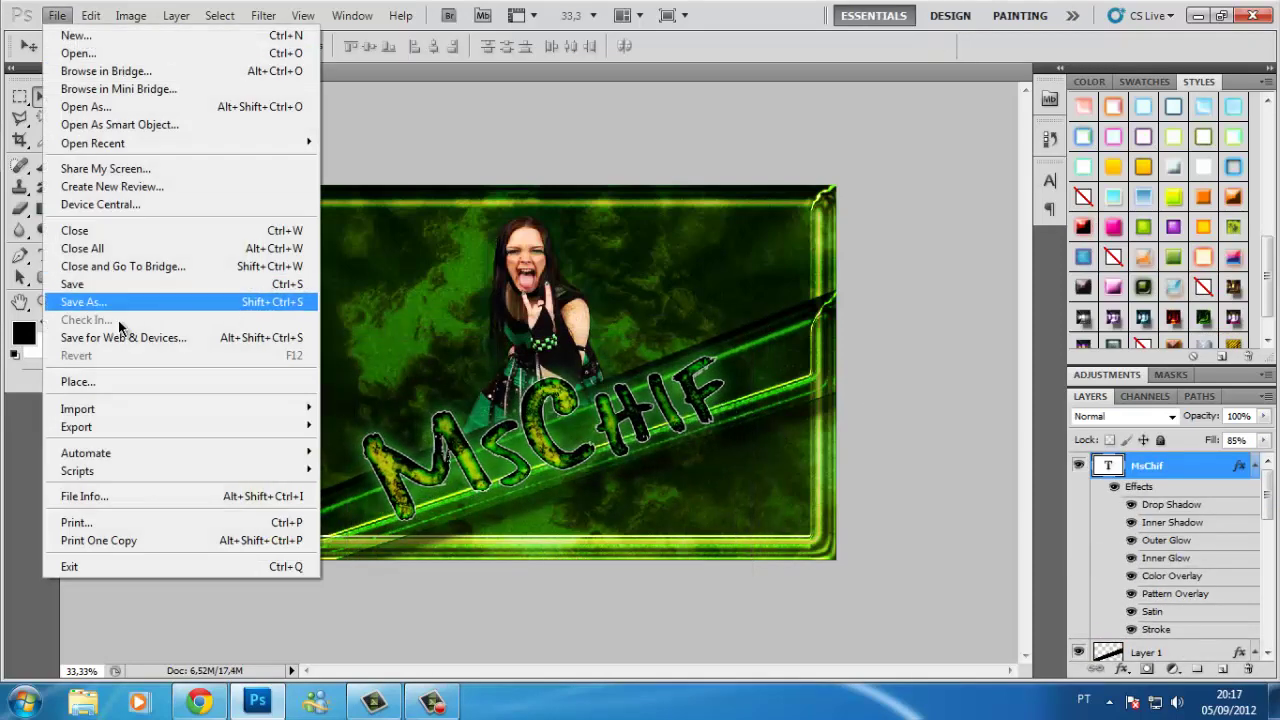
click(60, 381)
click(383, 170)
double_click(480, 191)
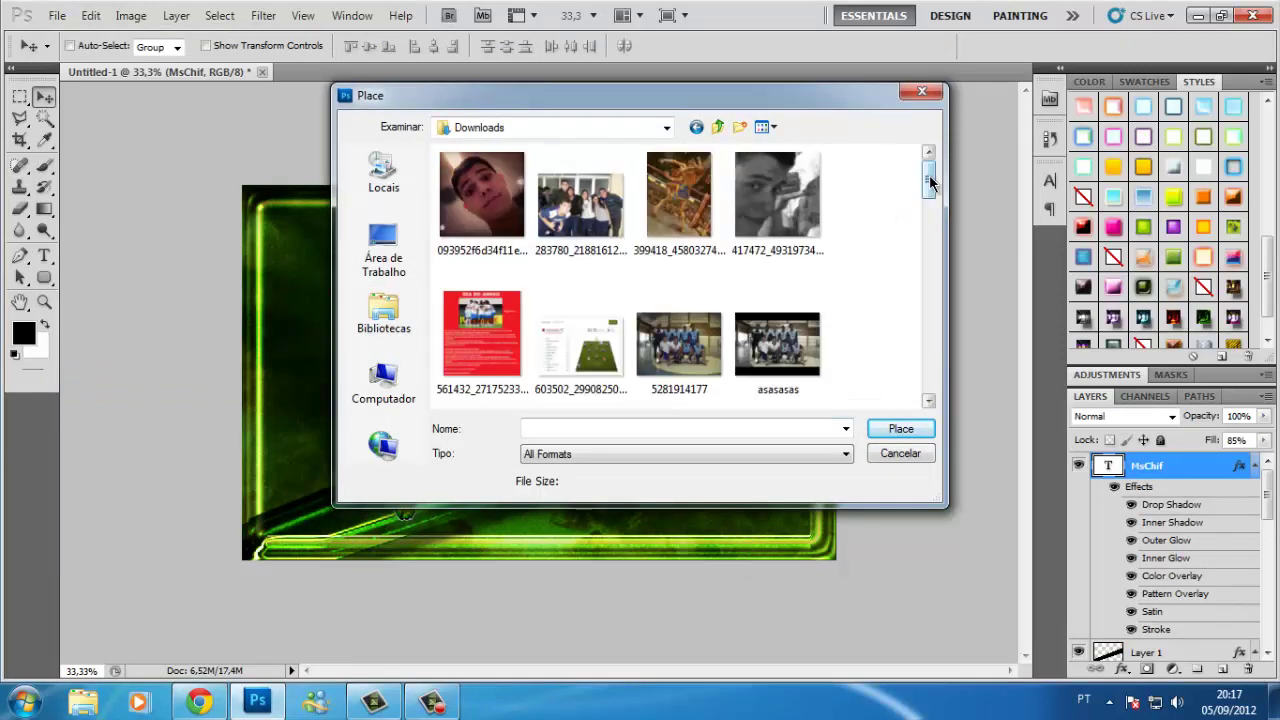
scroll(490, 300, down, 3)
scroll(490, 300, down, 1)
double_click(490, 300)
key(Return)
click(1120, 416)
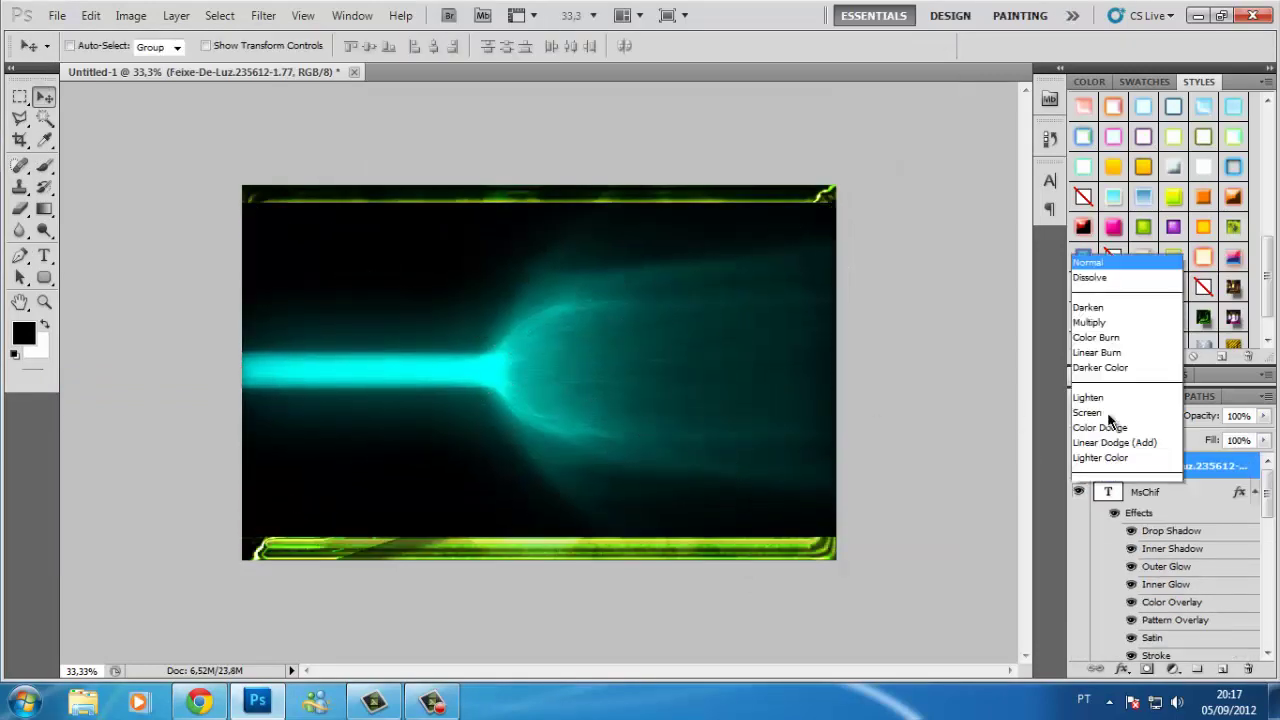
Set the beam to Color Dodge, centre it, and move it beneath the woman cutout.
click(1110, 302)
click(1120, 416)
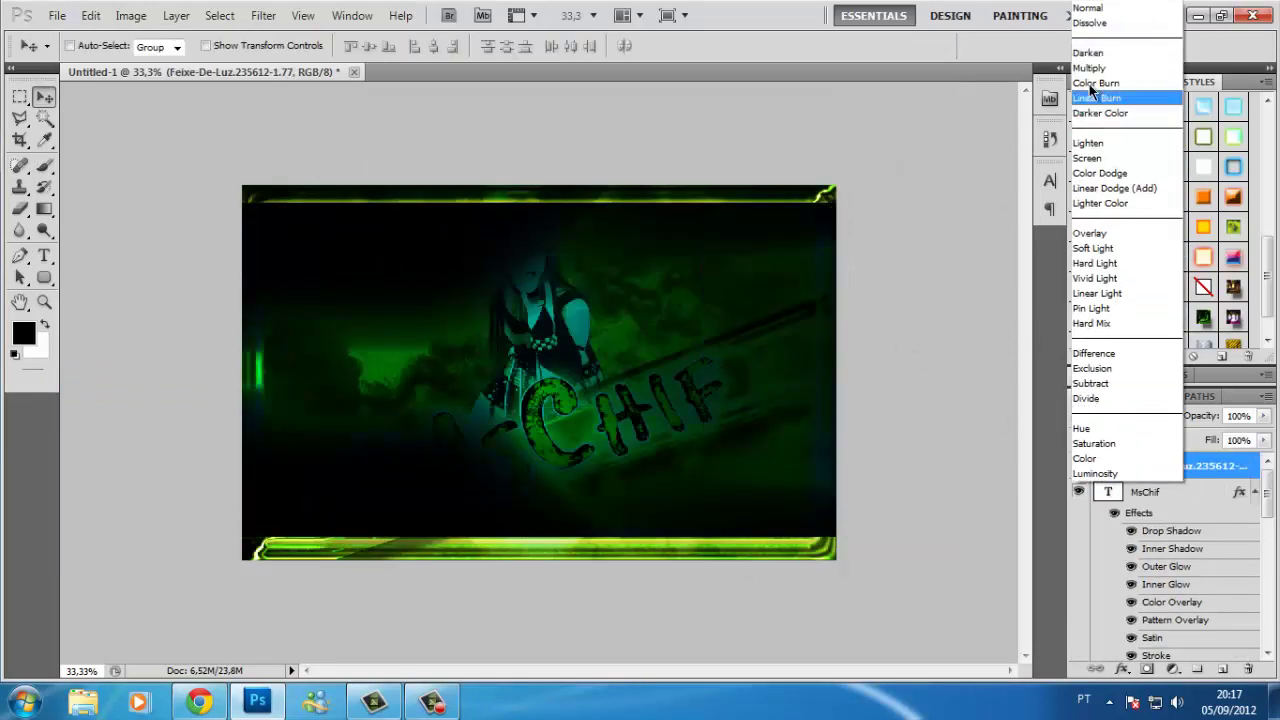
click(1100, 174)
drag(420, 328, 420, 410)
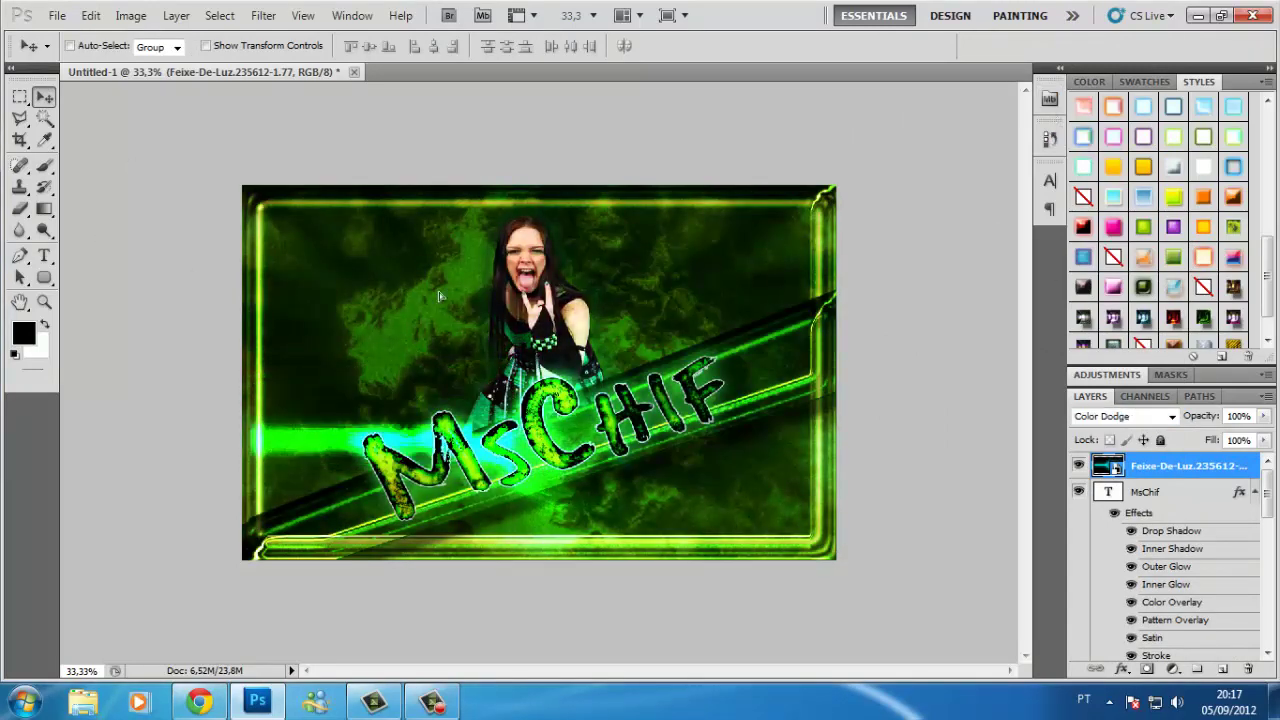
drag(1180, 466, 1180, 648)
drag(420, 416, 400, 370)
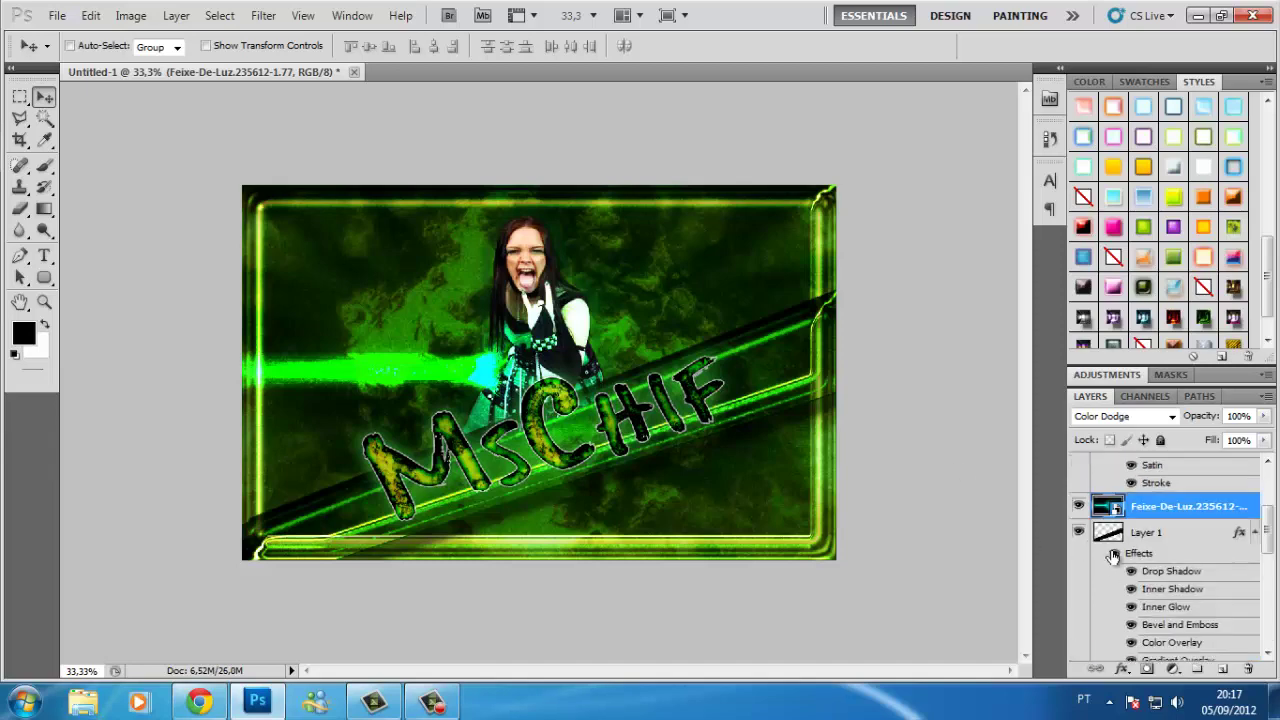
mouse_move(1180, 500)
mouse_down()
mouse_move(1180, 650)
mouse_move(1168, 553)
mouse_move(1180, 621)
mouse_up()
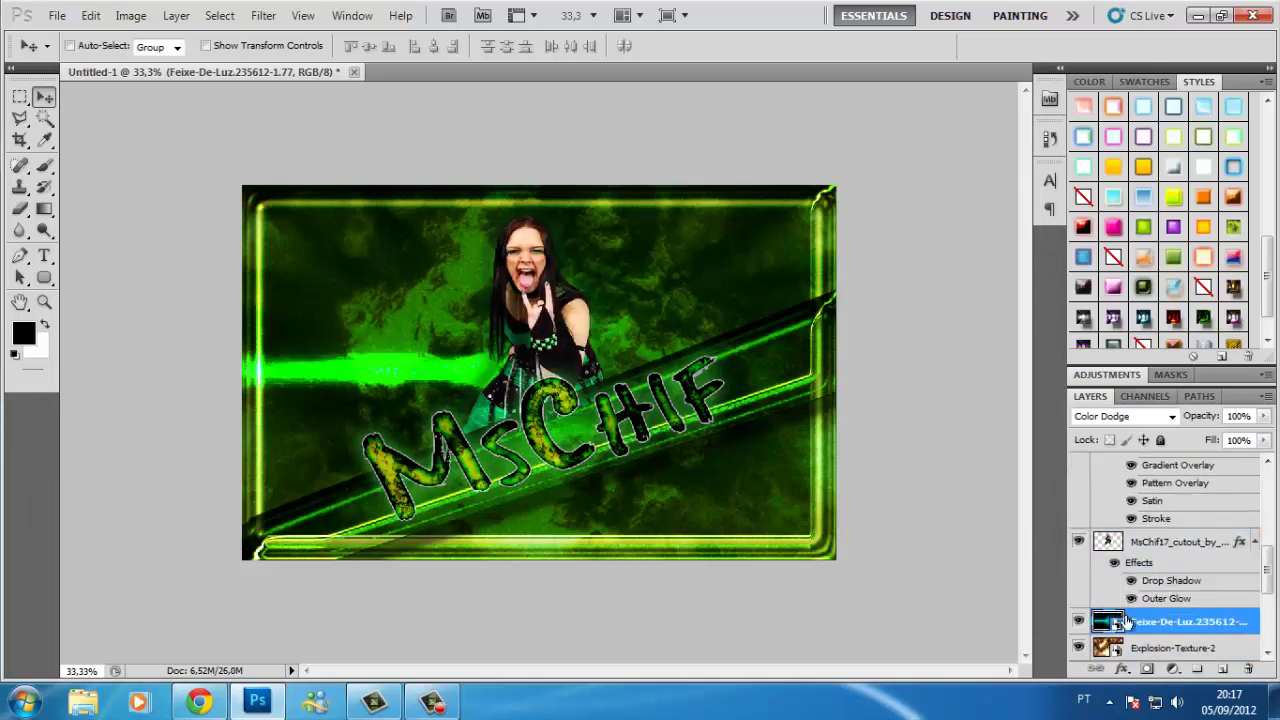
Duplicate the beam layer and flip the copy horizontally.
right_click(1180, 621)
click(1150, 161)
key(Return)
key(ctrl+t)
right_click(455, 345)
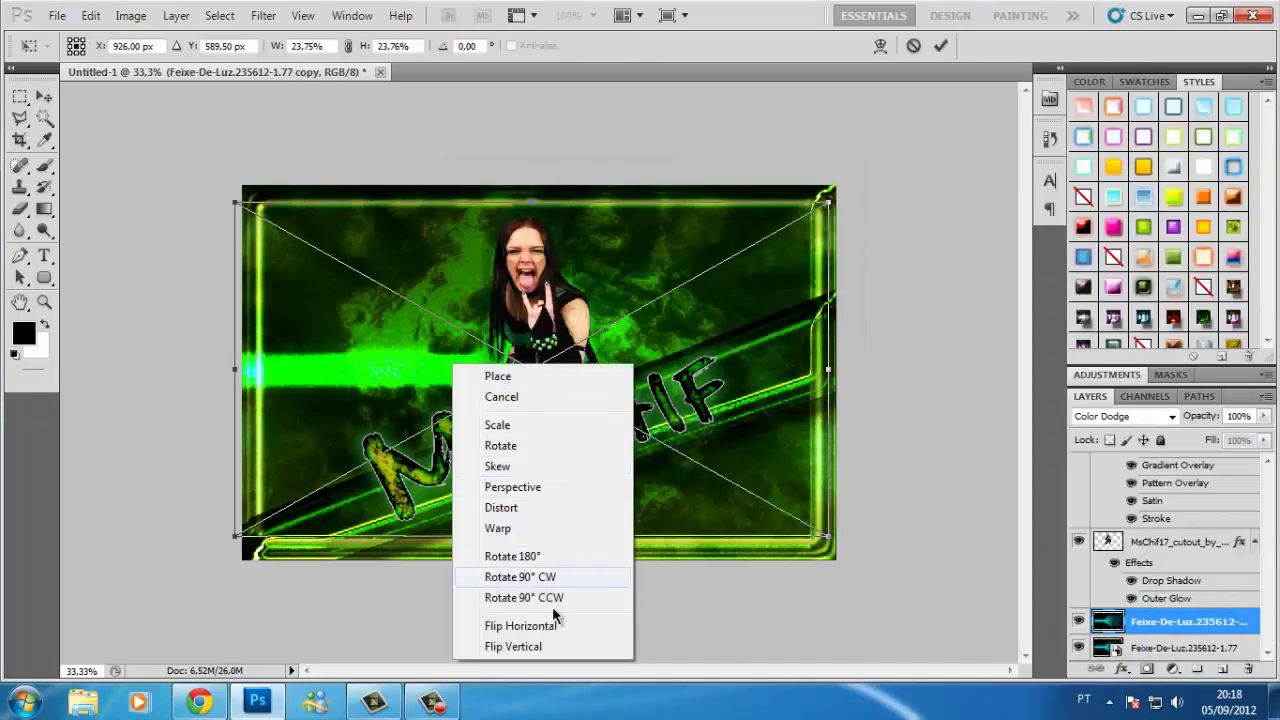
click(552, 618)
key(Return)
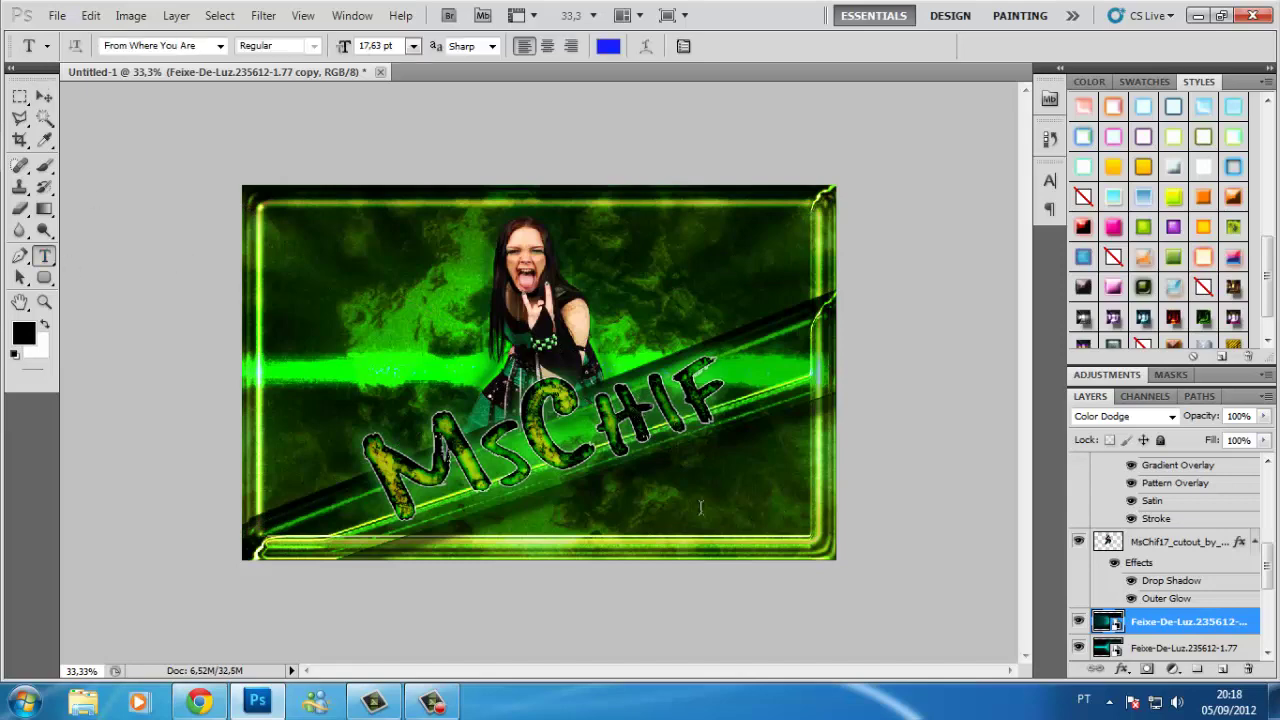
Start a text layer and choose Decibel after trying Husky Stash and Hawaii Lover.
click(304, 232)
click(220, 45)
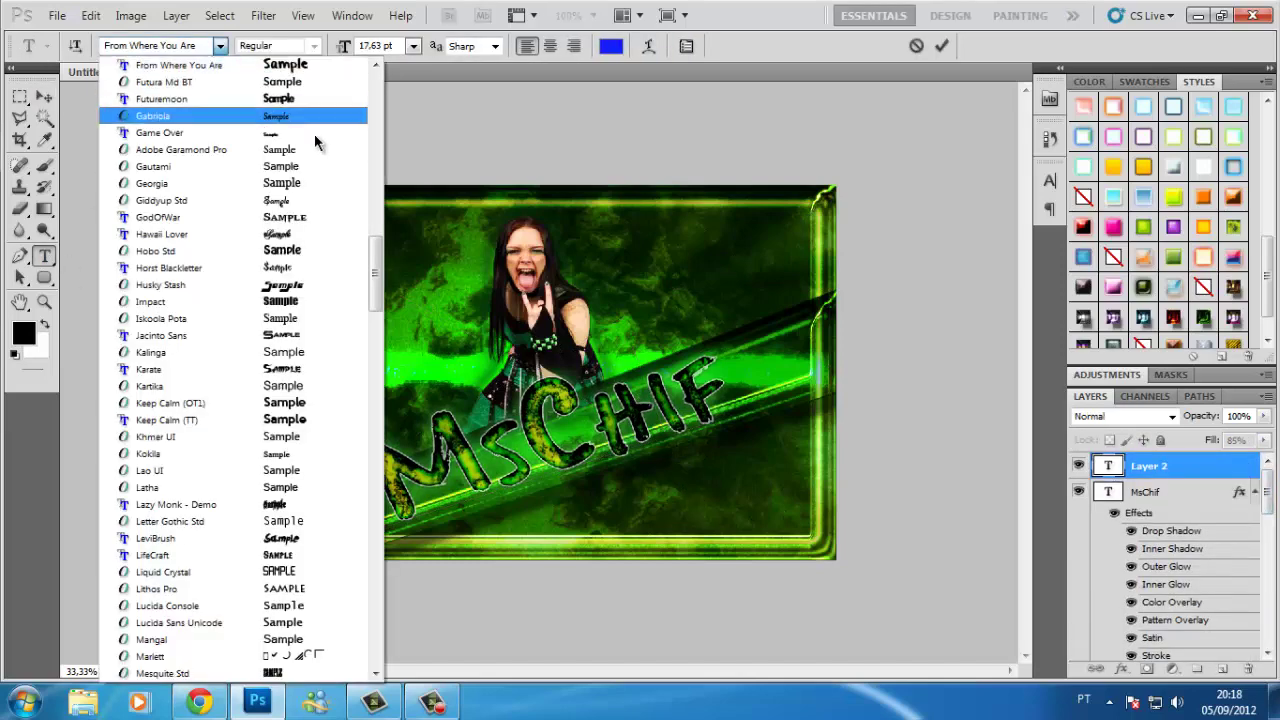
click(351, 286)
click(220, 45)
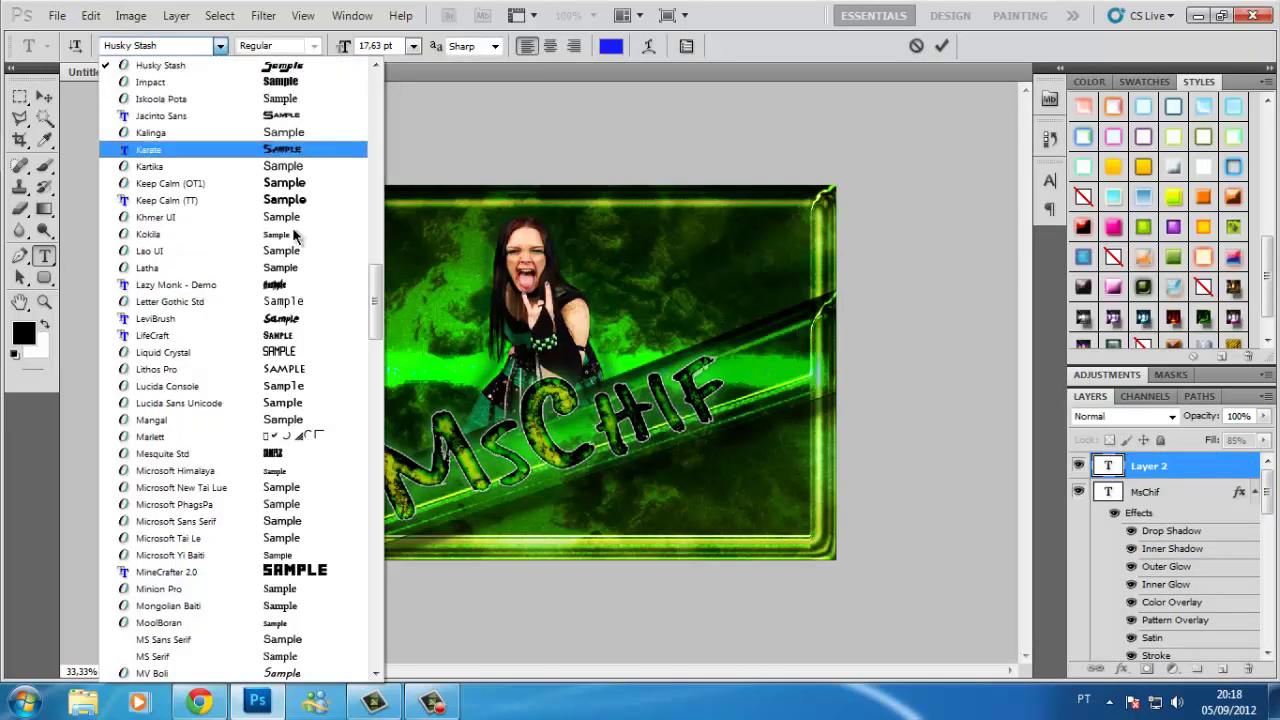
scroll(300, 249, up, 2)
click(300, 114)
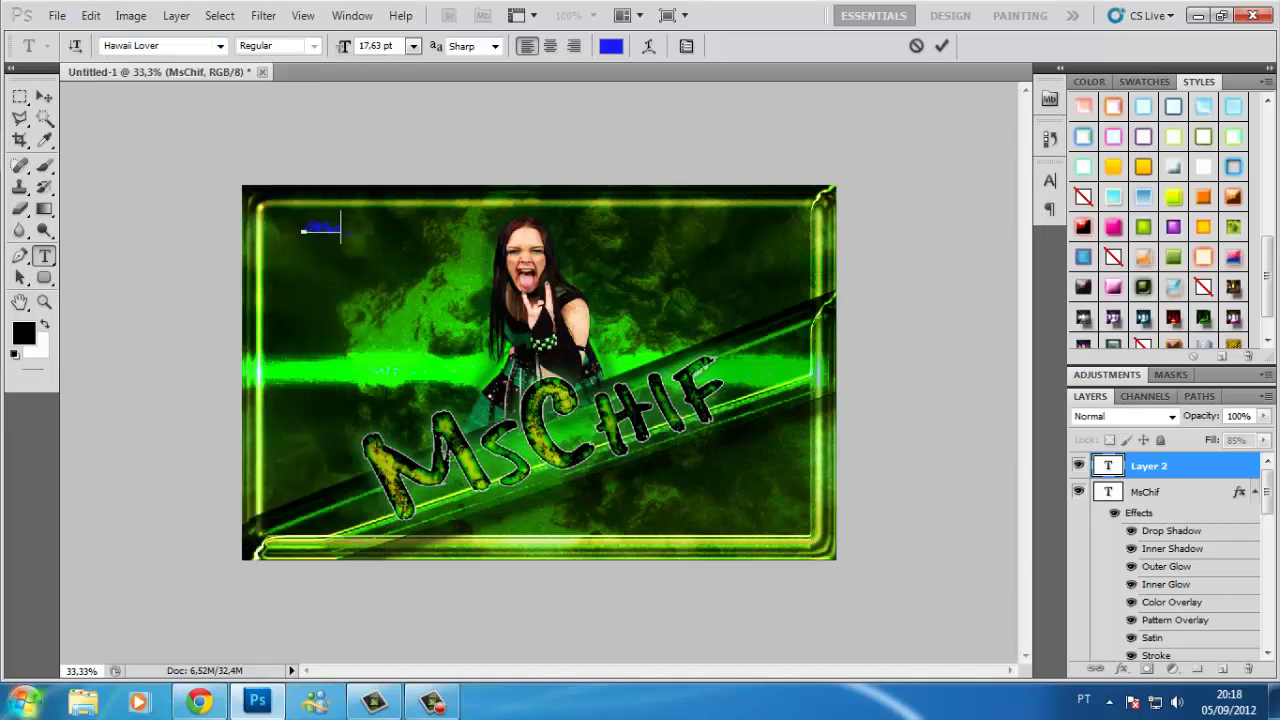
click(222, 48)
scroll(260, 100, up, 3)
scroll(260, 100, up, 4)
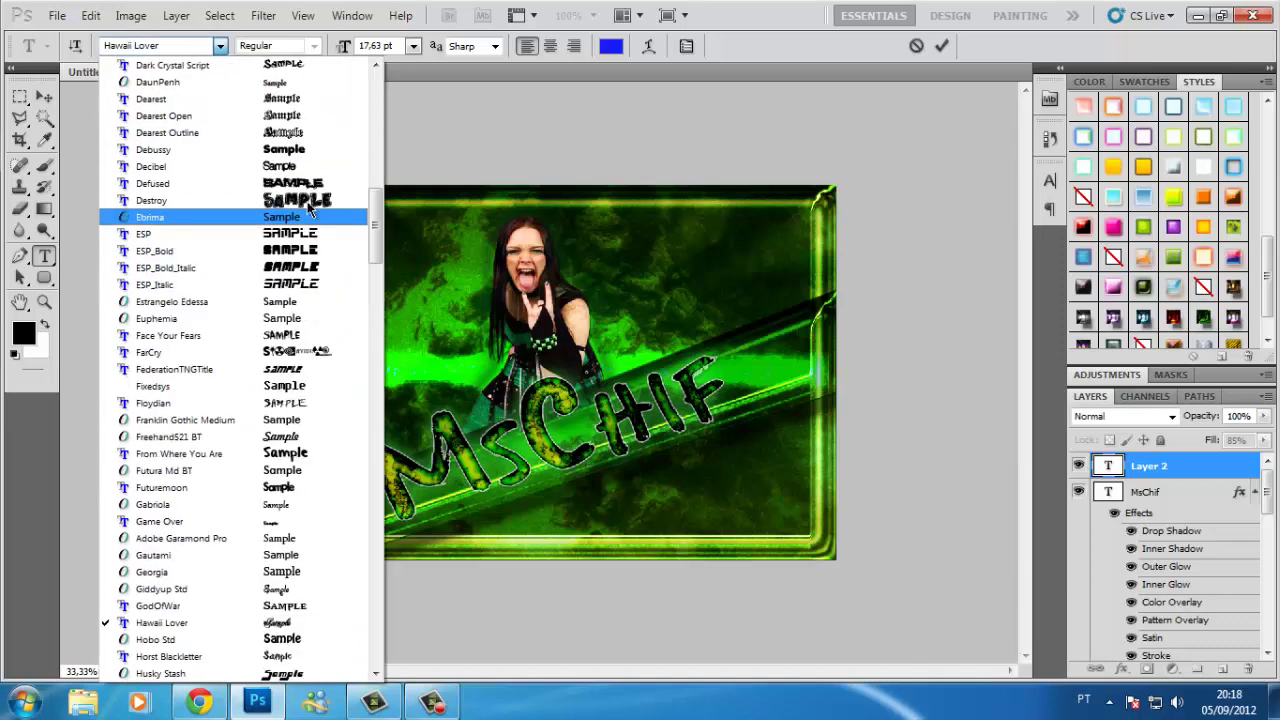
click(326, 167)
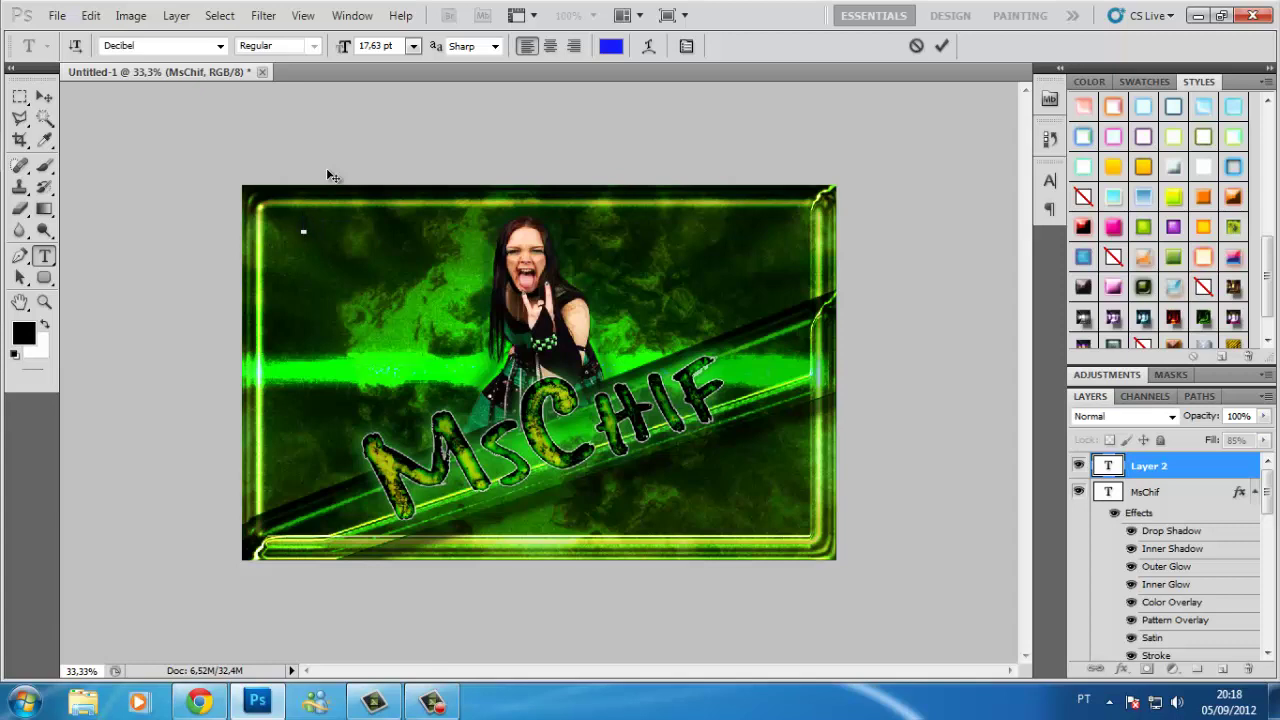
Type the author's signature at lower right, apply a style, and fade it to 17%.
text(TiagoPaiva)
click(44, 96)
drag(302, 225, 680, 443)
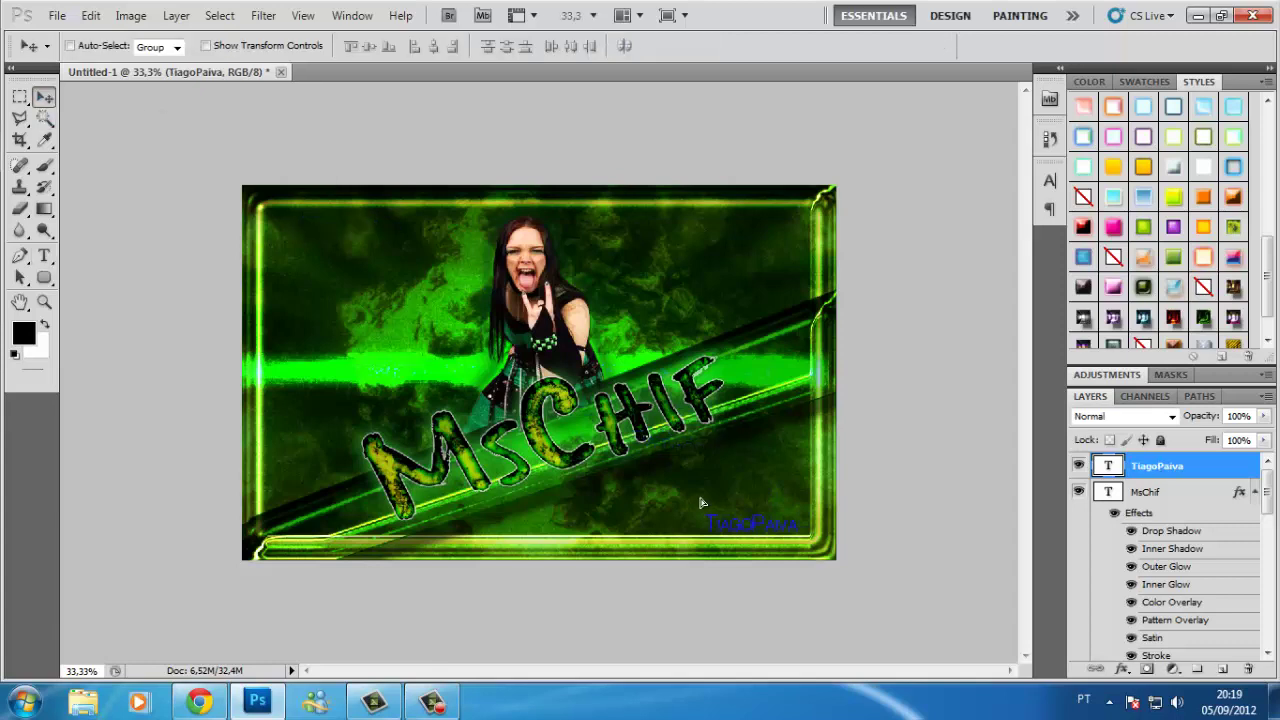
key(t)
click(1143, 227)
click(1125, 416)
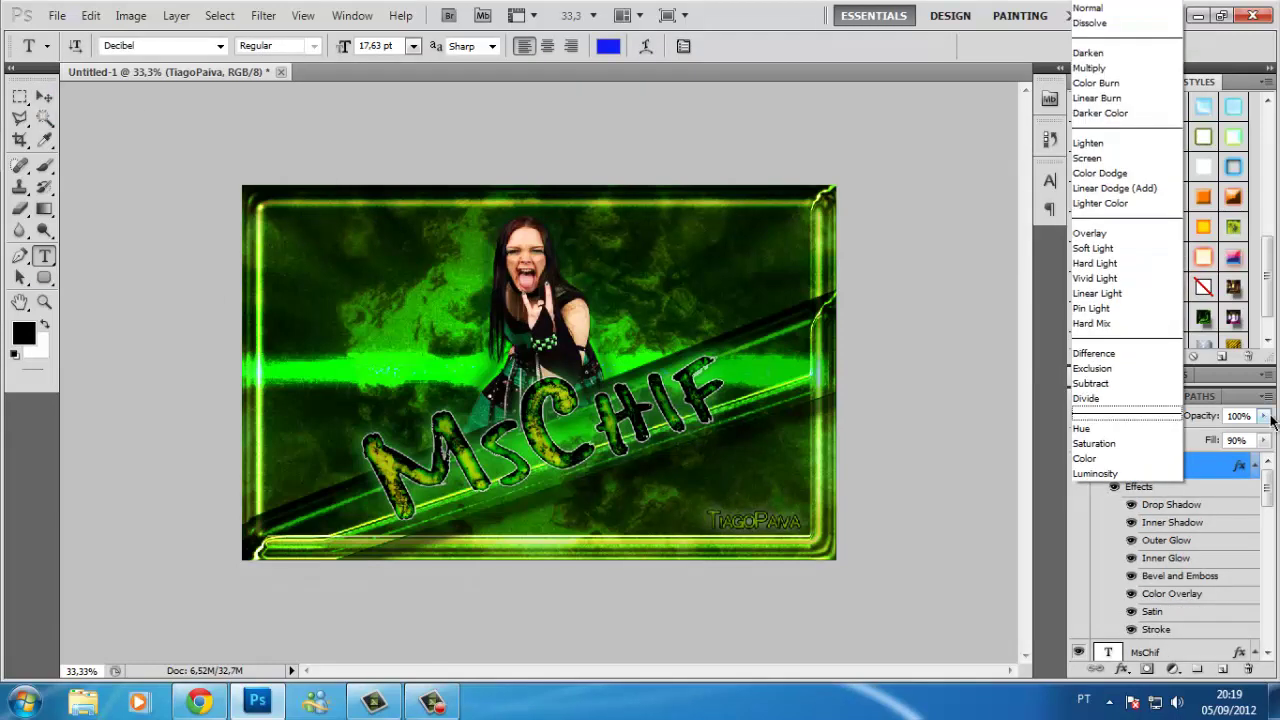
drag(1263, 416, 1207, 440)
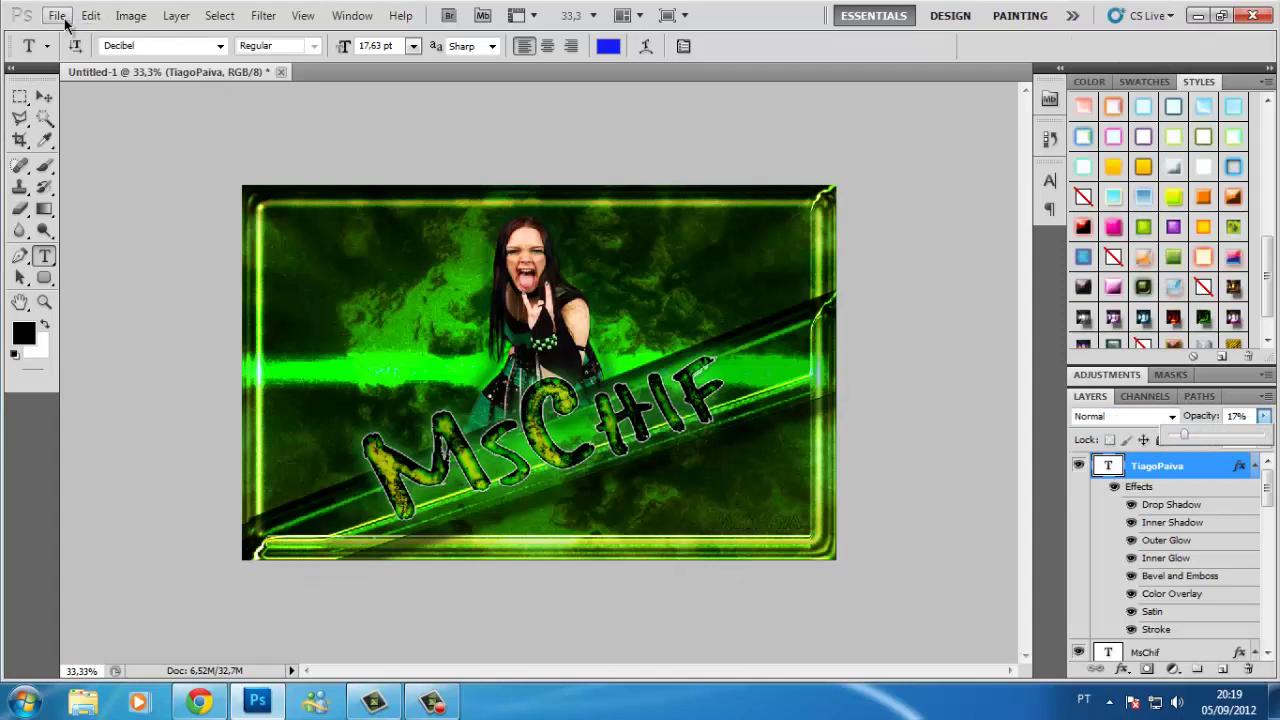